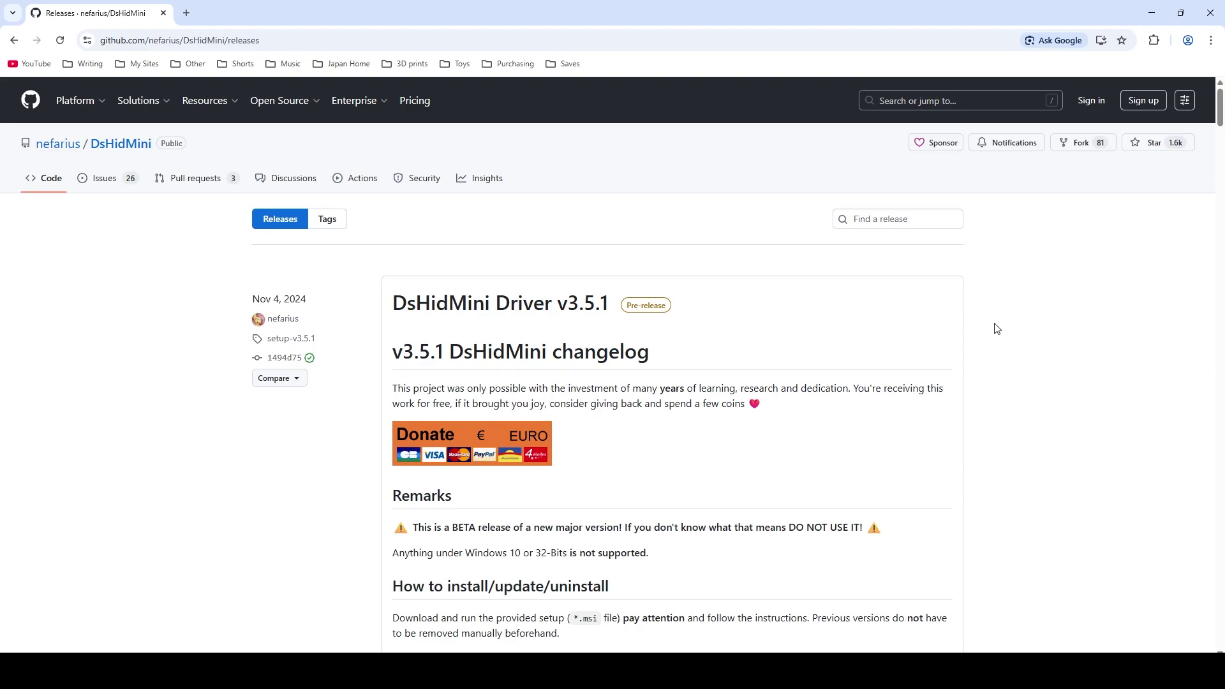
Scroll down the DsHidMini releases page to the v2.2.282 Latest release's dshidmini_v2.2.282.0.zip asset.
scroll(997, 329, "down", 5)
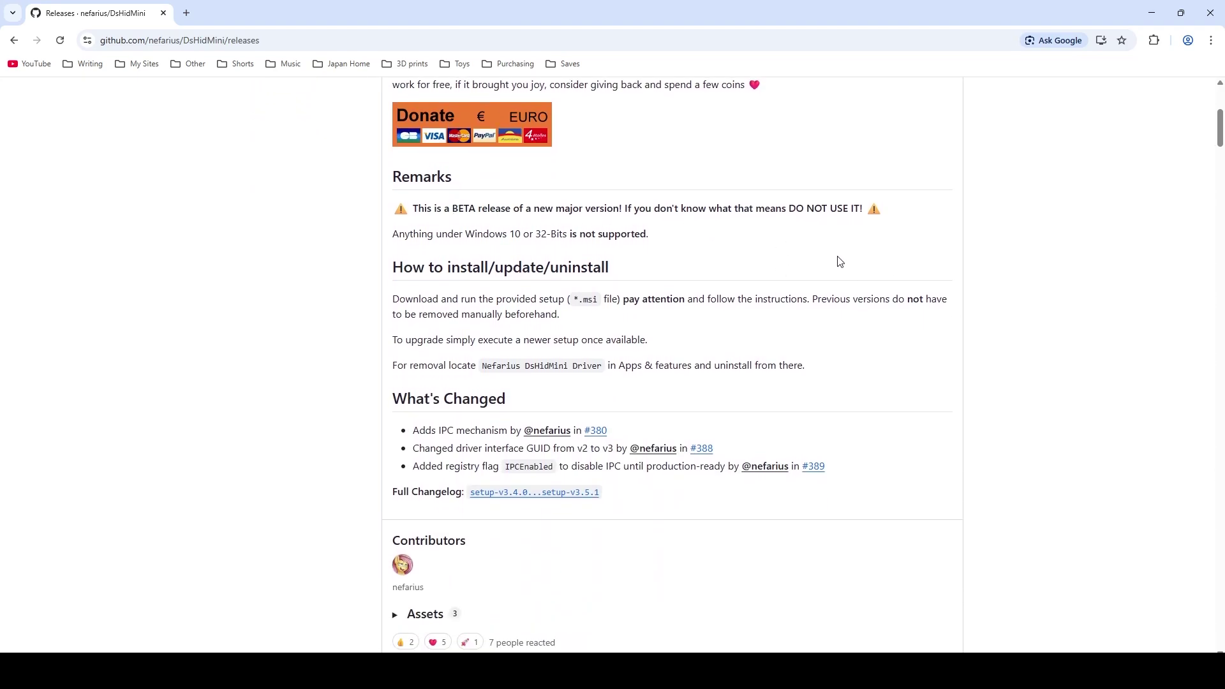
scroll(1032, 320, "down", 7)
scroll(1032, 320, "down", 19)
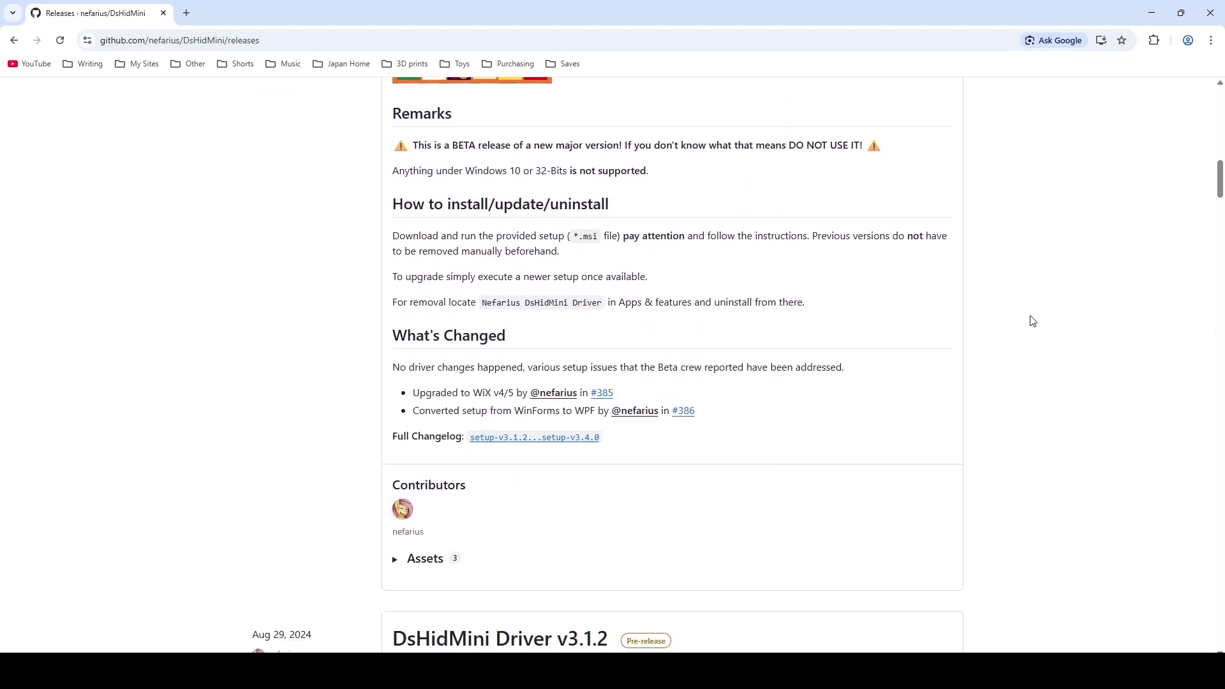
scroll(1031, 318, "down", 13)
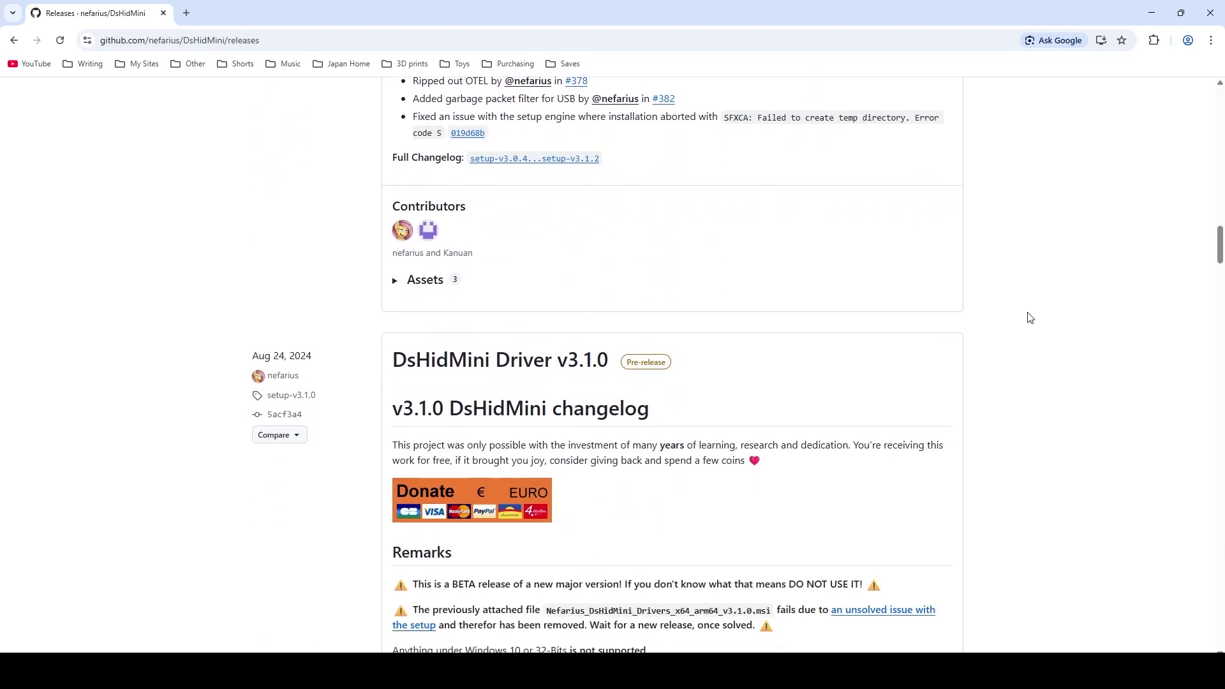
scroll(1028, 319, "down", 12)
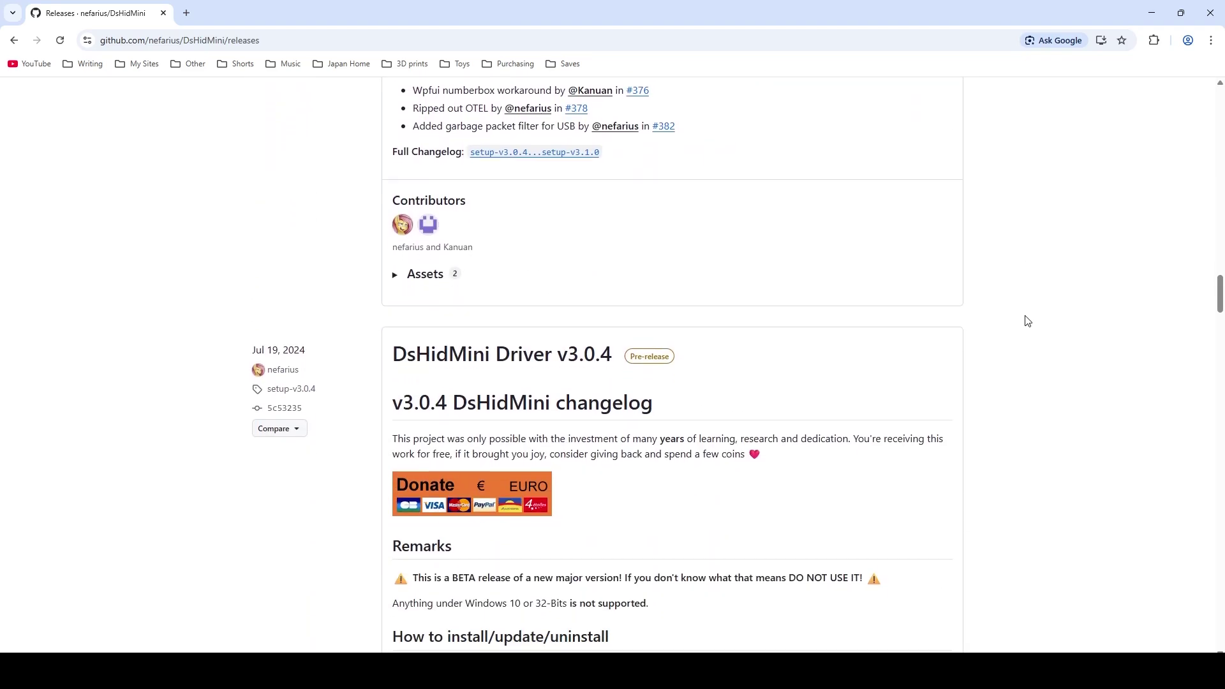
scroll(1021, 321, "down", 8)
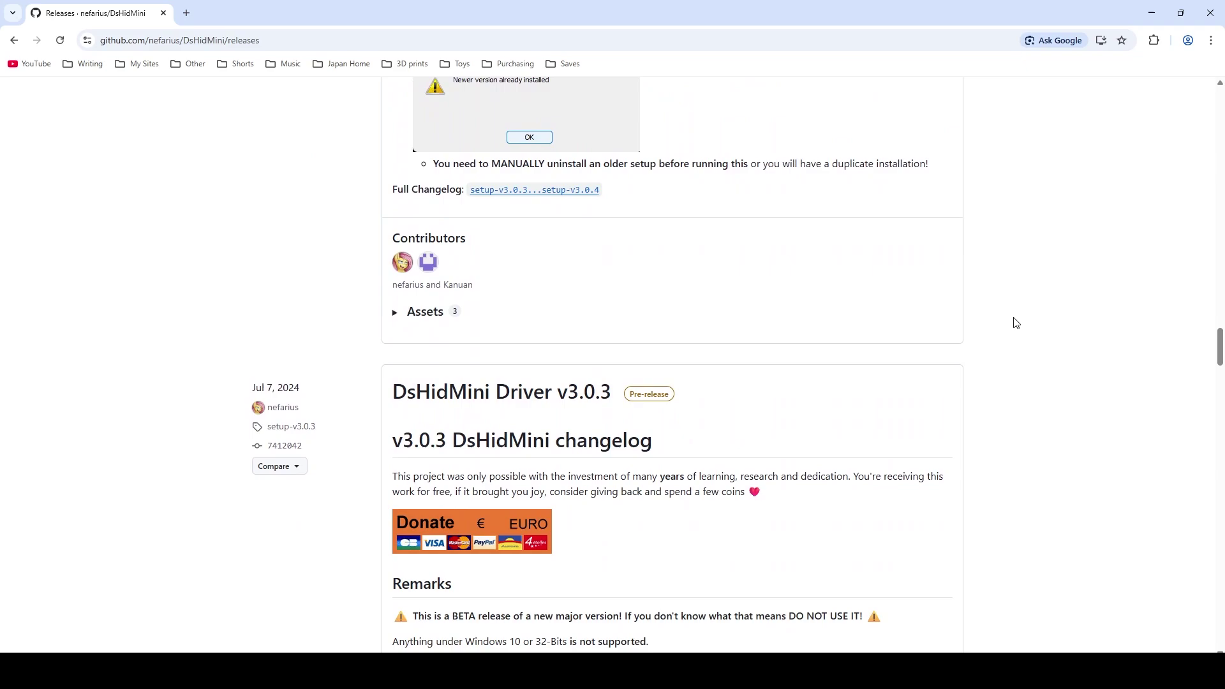
scroll(1010, 321, "down", 14)
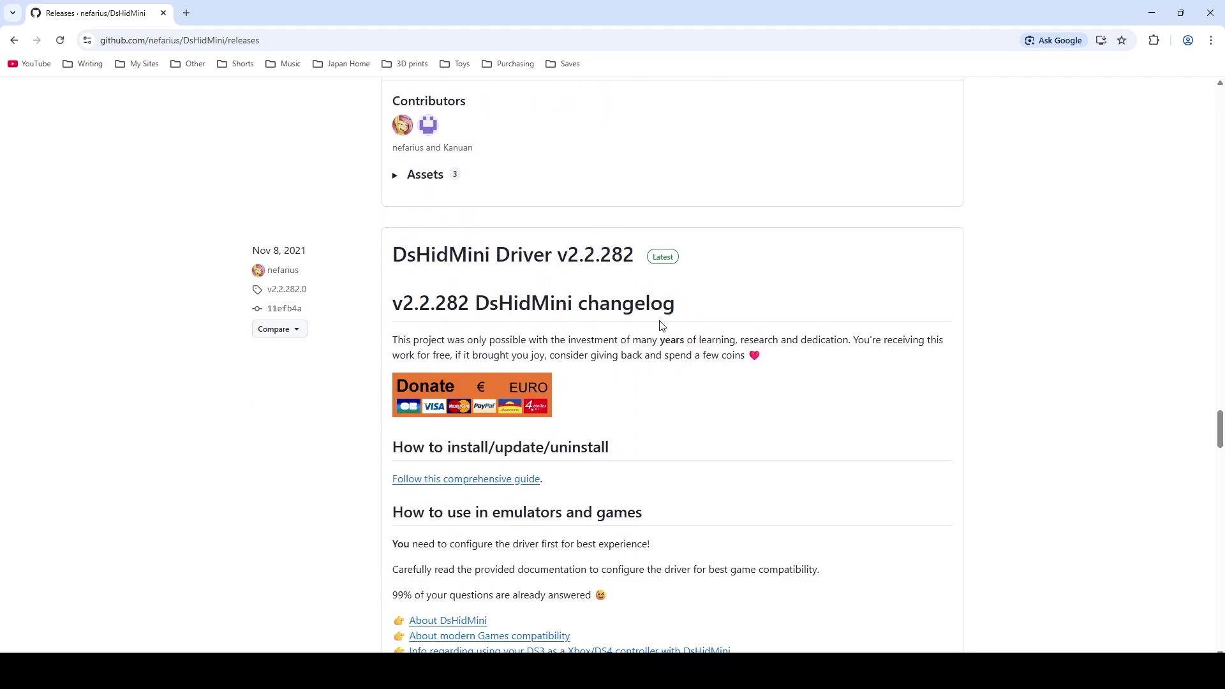
scroll(661, 327, "down", 7)
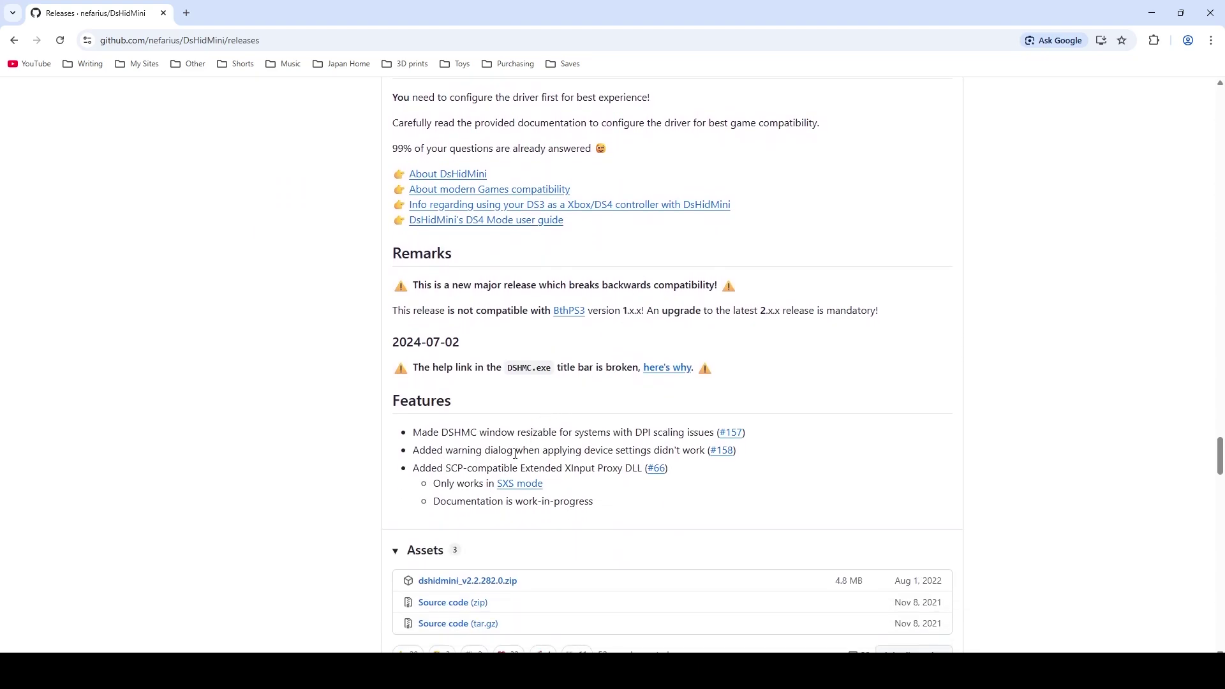
scroll(515, 454, "down", 2)
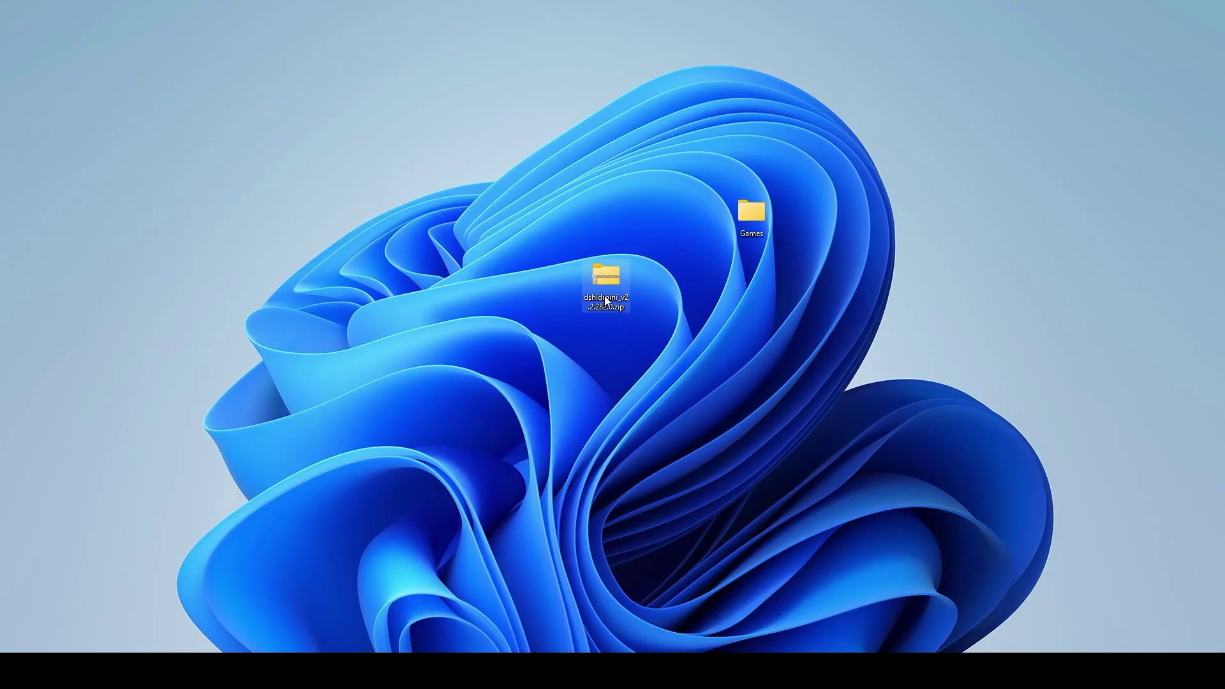
Create a desktop folder named DsHidMini, move dshidmini_v2.2.282.0.zip into it, and open it.
left_click_drag(606, 302, 658, 305)
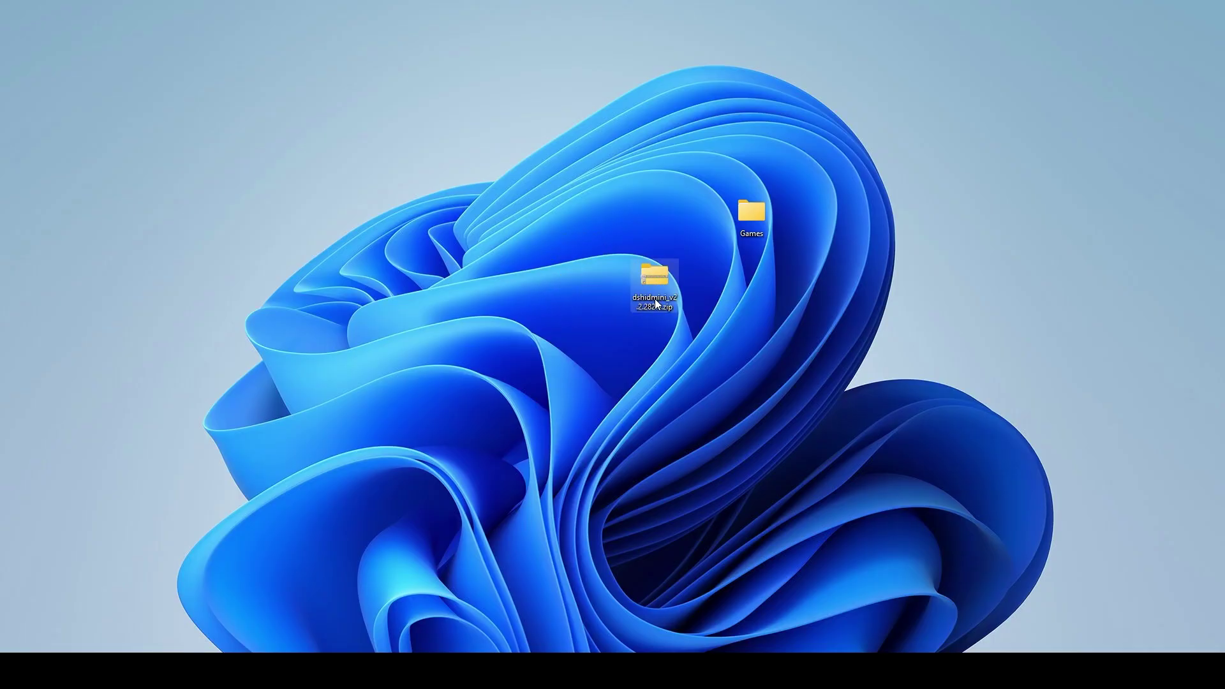
right_click(675, 399)
mouse_move(744, 499)
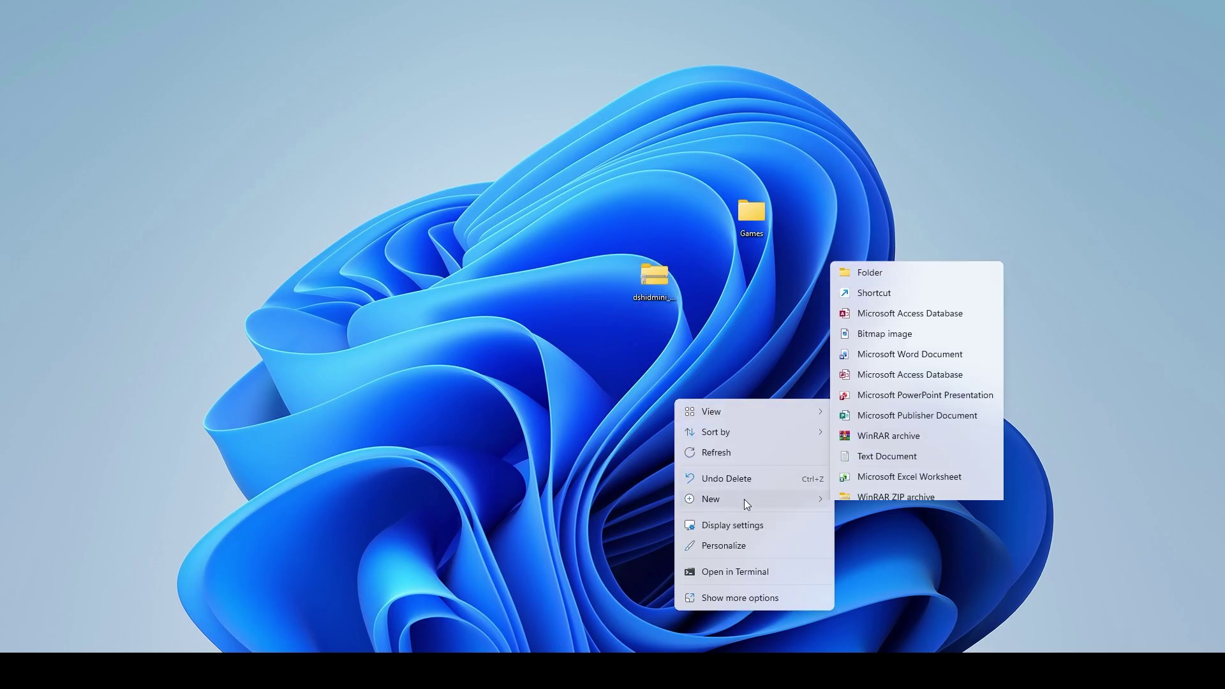
left_click(886, 247)
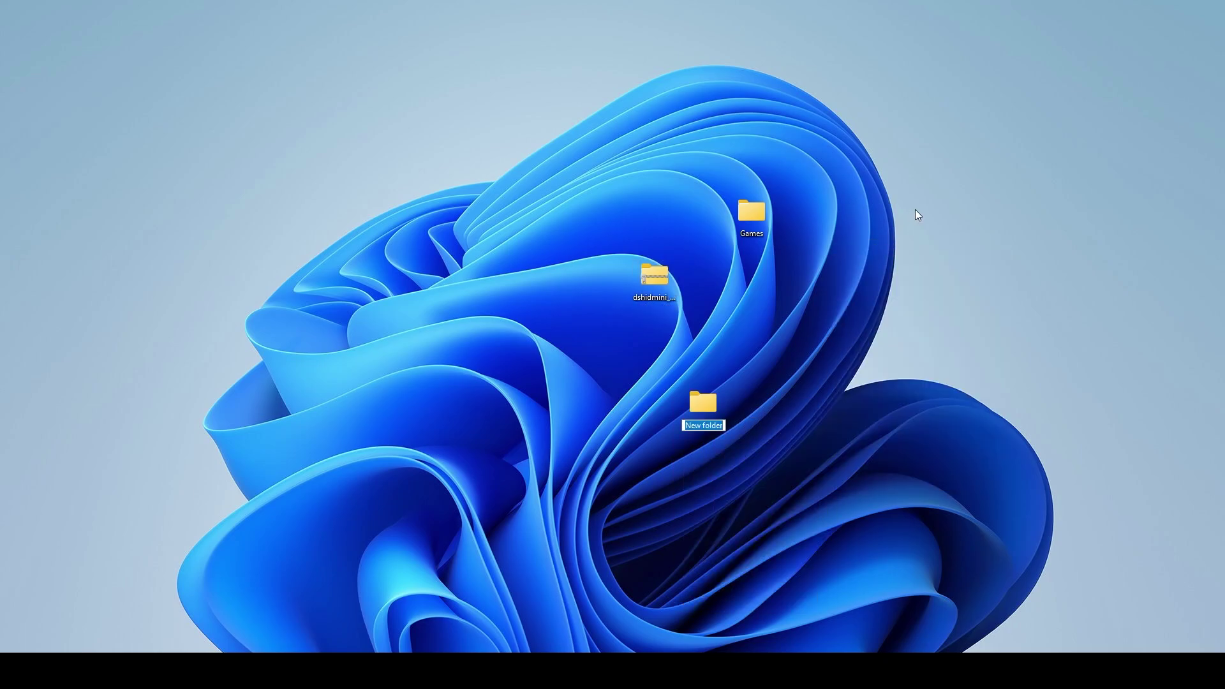
type("DsHidMini")
key("Return")
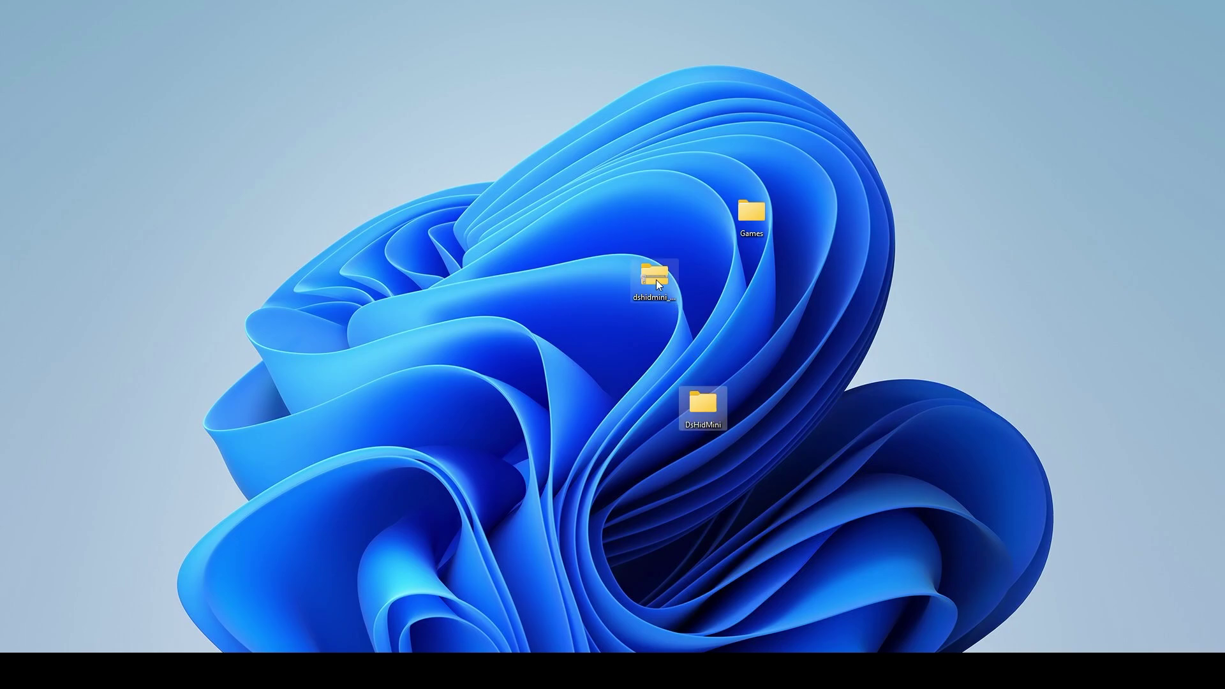
left_click_drag(656, 280, 704, 402)
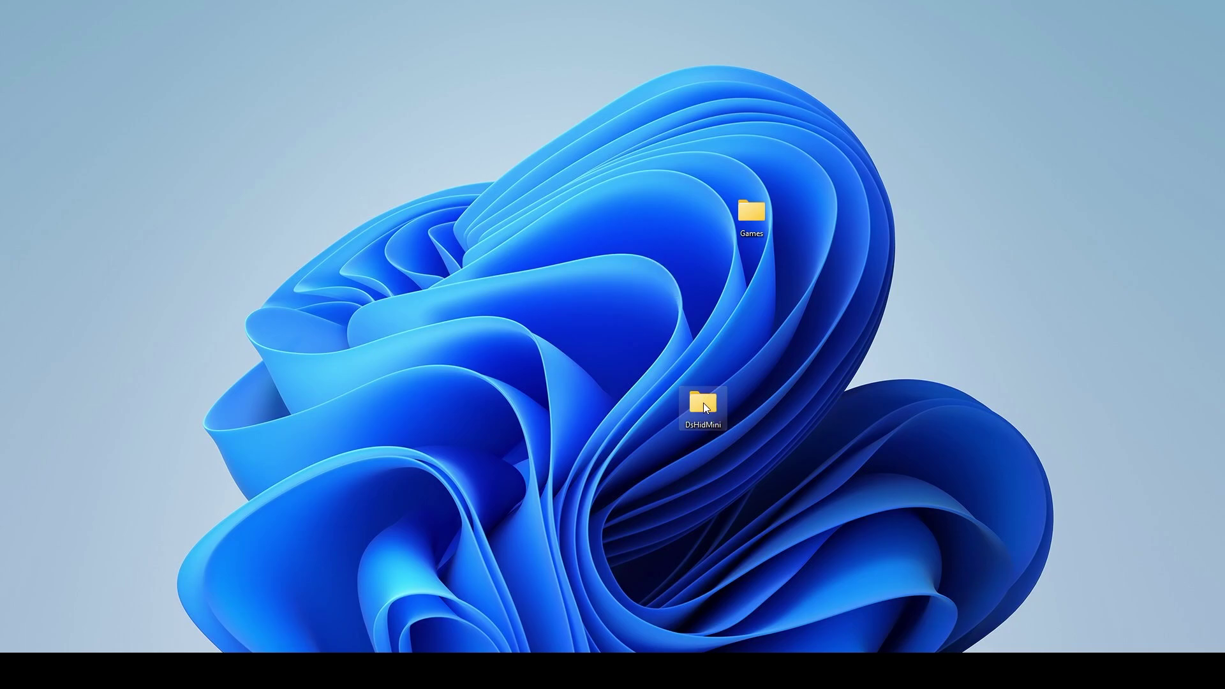
double_click(704, 403)
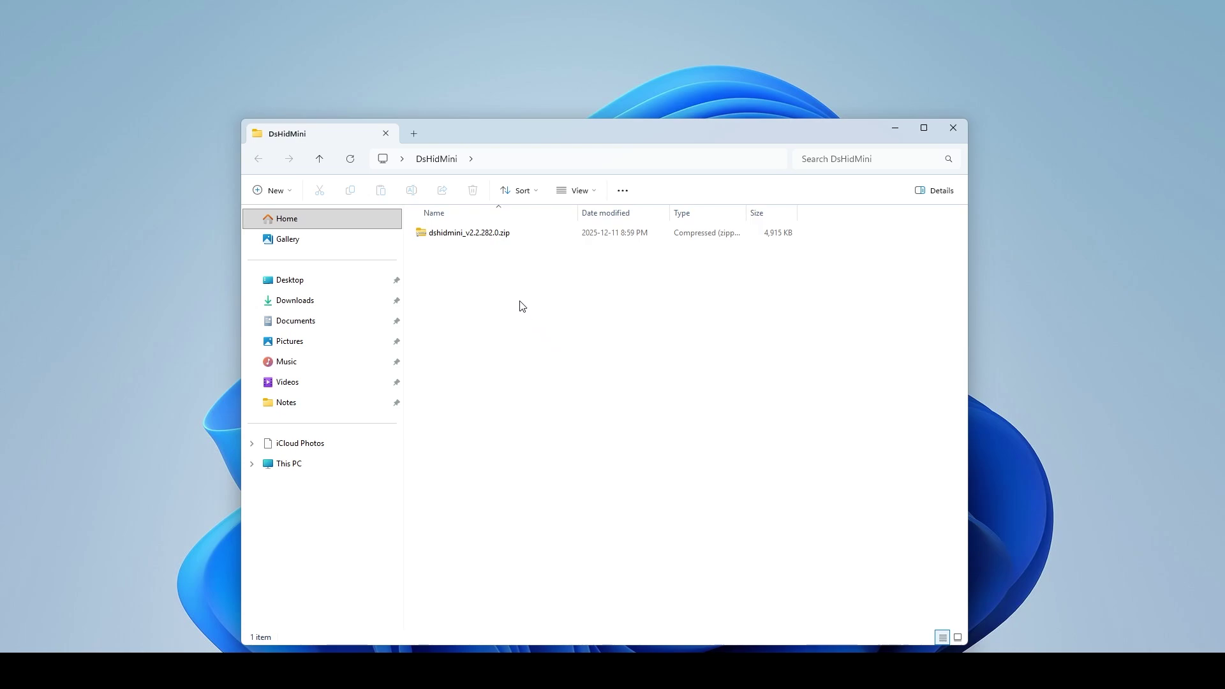
Extract All from dshidmini_v2.2.282.0.zip into the suggested dshidmini_v2.2.282.0 folder.
right_click(483, 238)
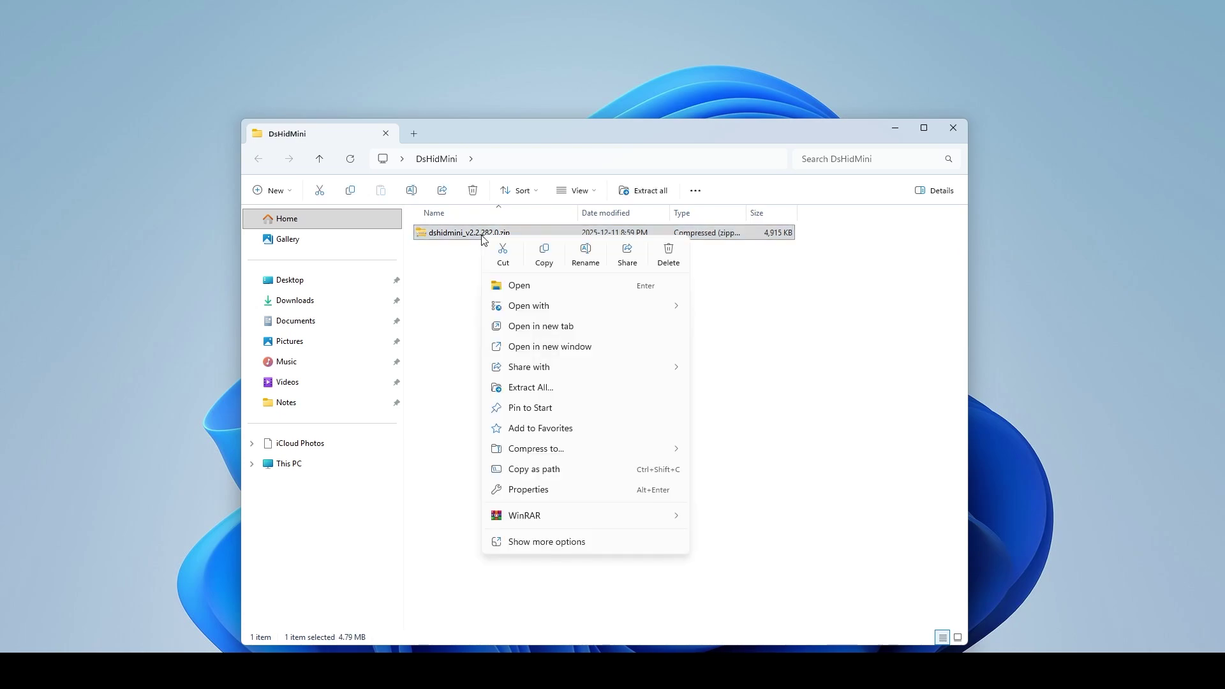
left_click(536, 389)
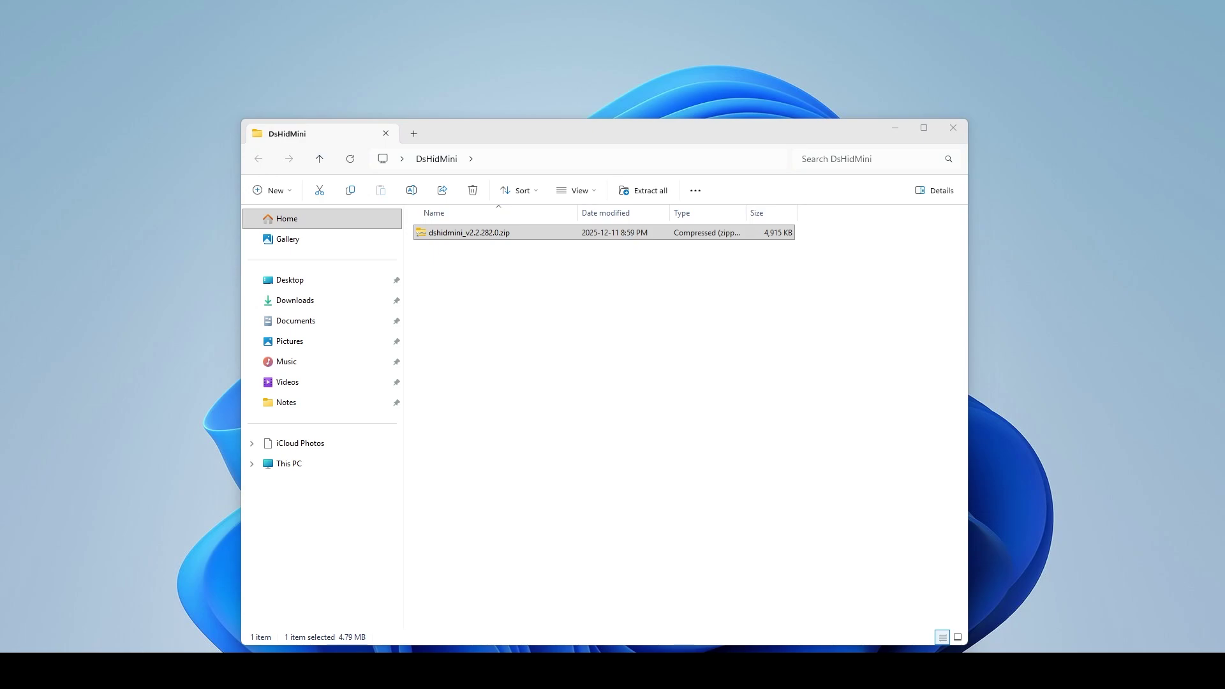
left_click_drag(847, 240, 624, 265)
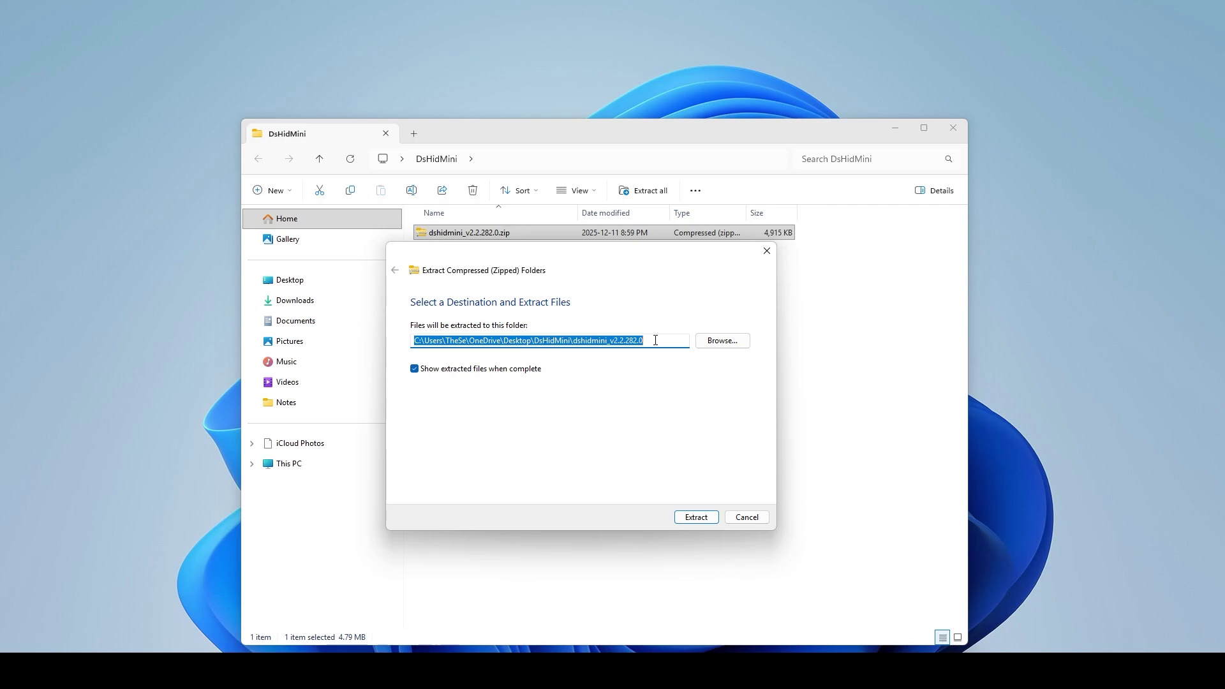
left_click(686, 516)
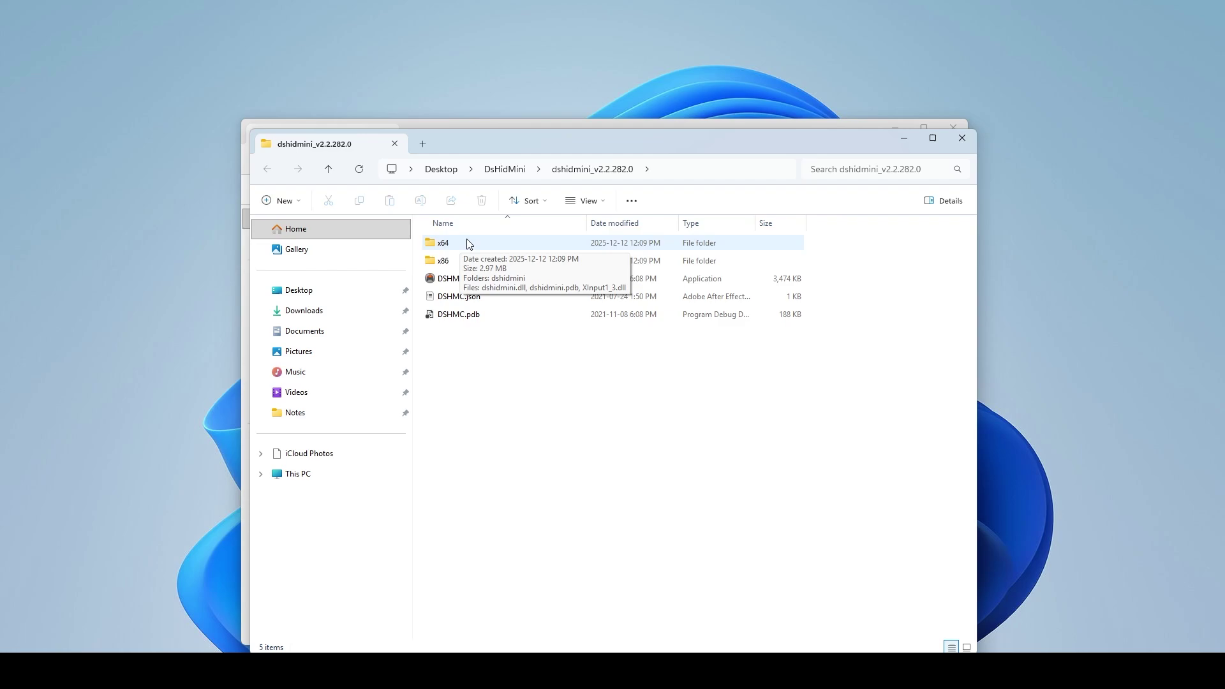
Open the x64 folder and then its dshidmini driver folder.
double_click(469, 243)
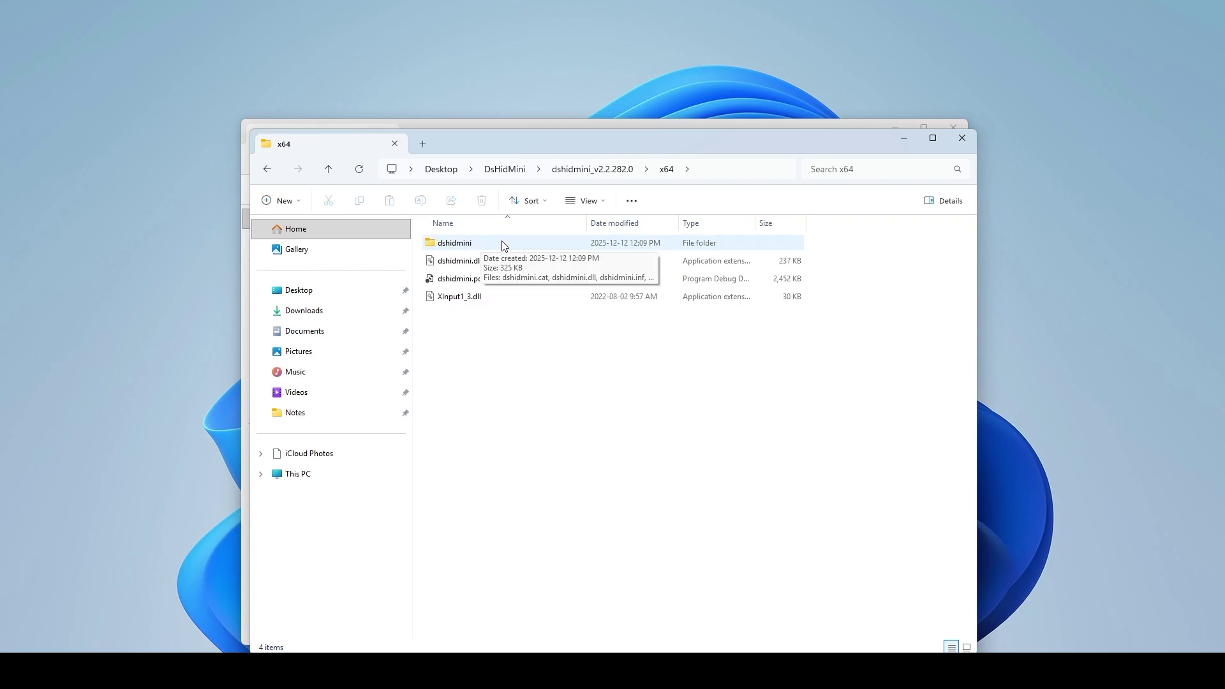
double_click(502, 244)
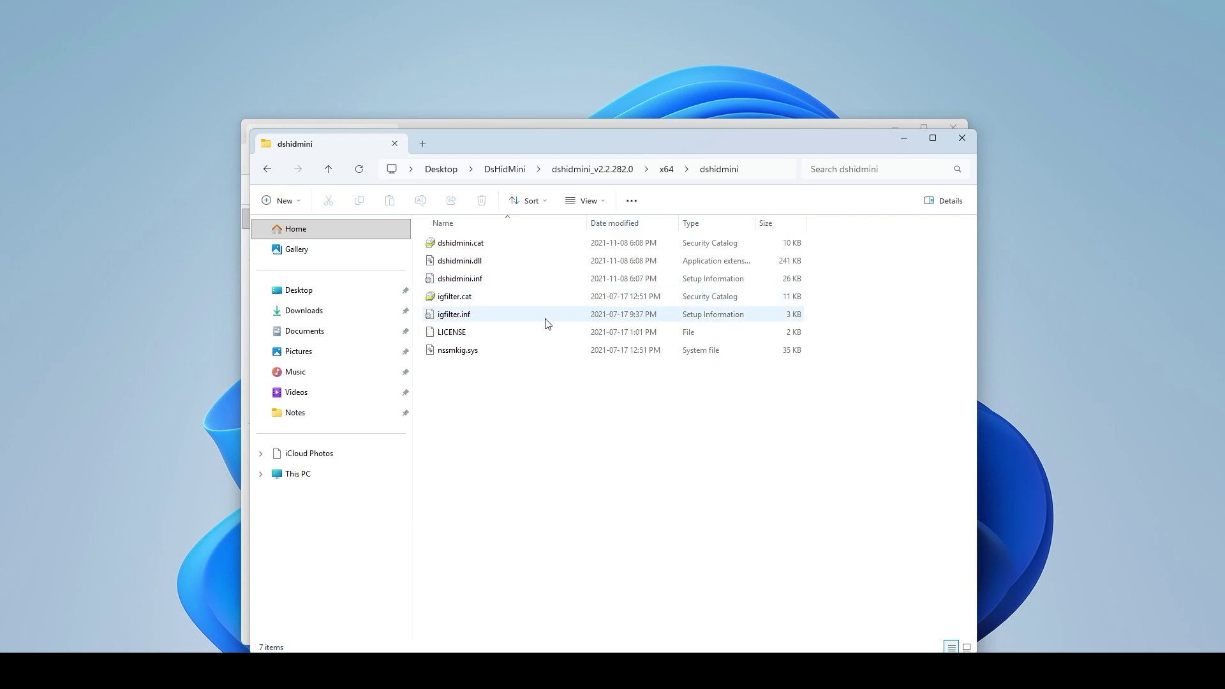
Install the dshidmini.inf driver package and acknowledge the success message with OK.
mouse_move(547, 324)
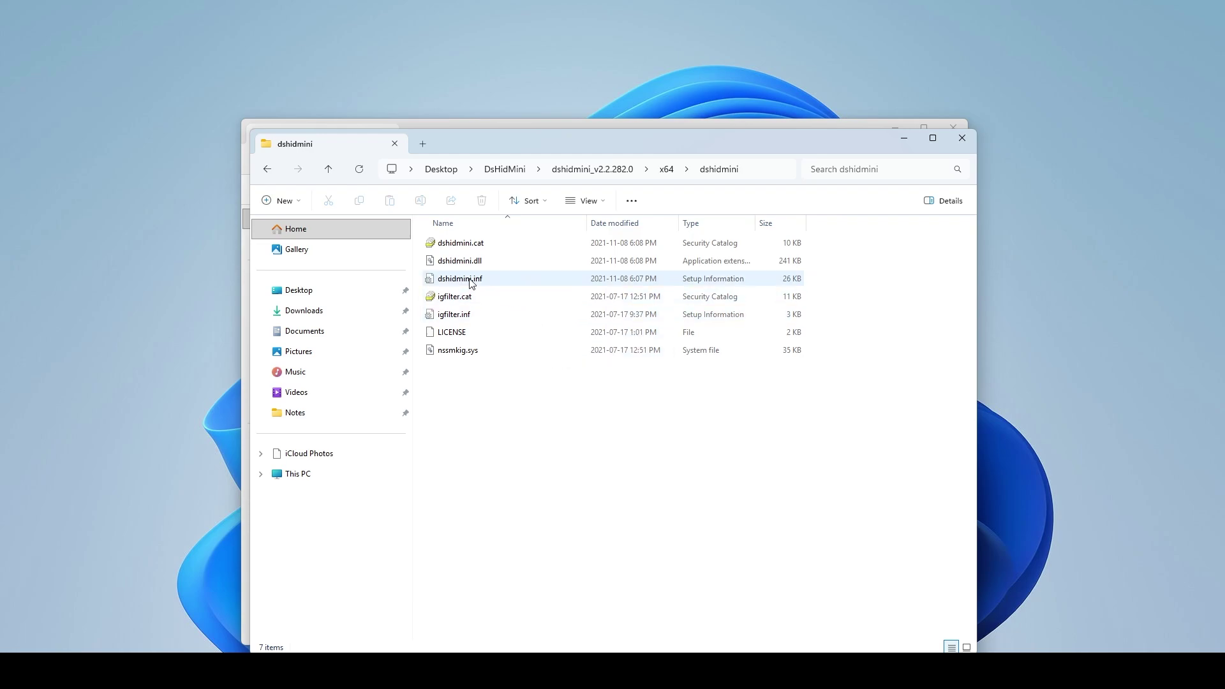
mouse_move(474, 284)
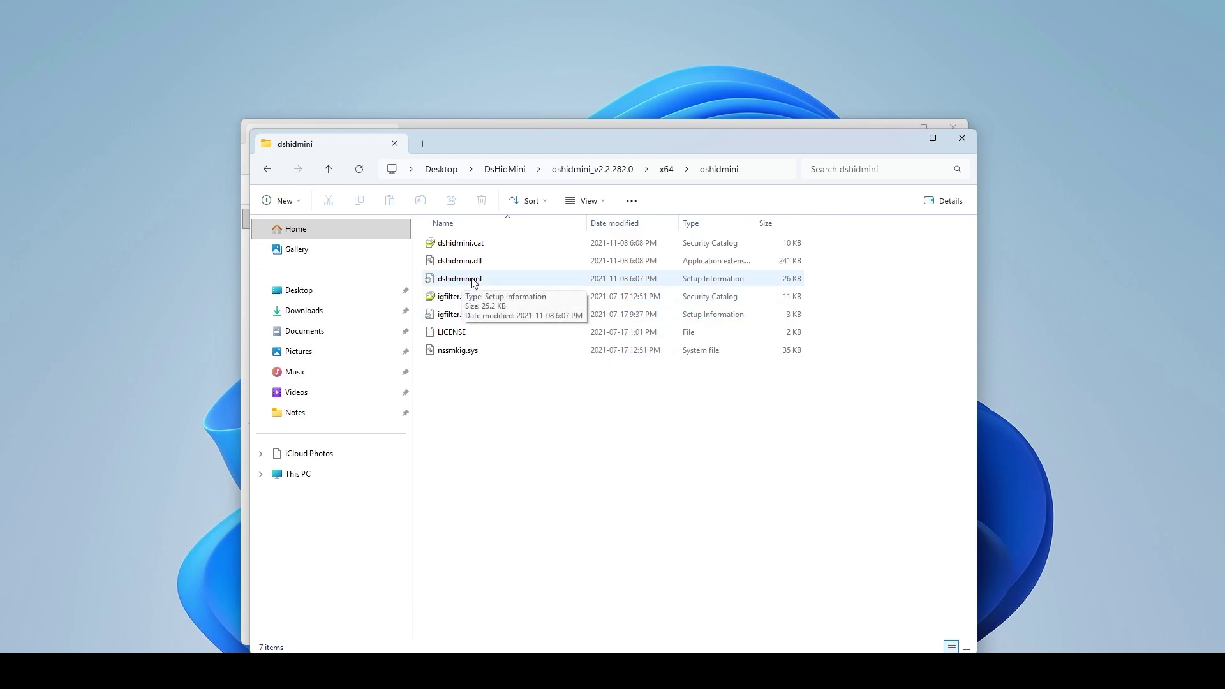
right_click(474, 284)
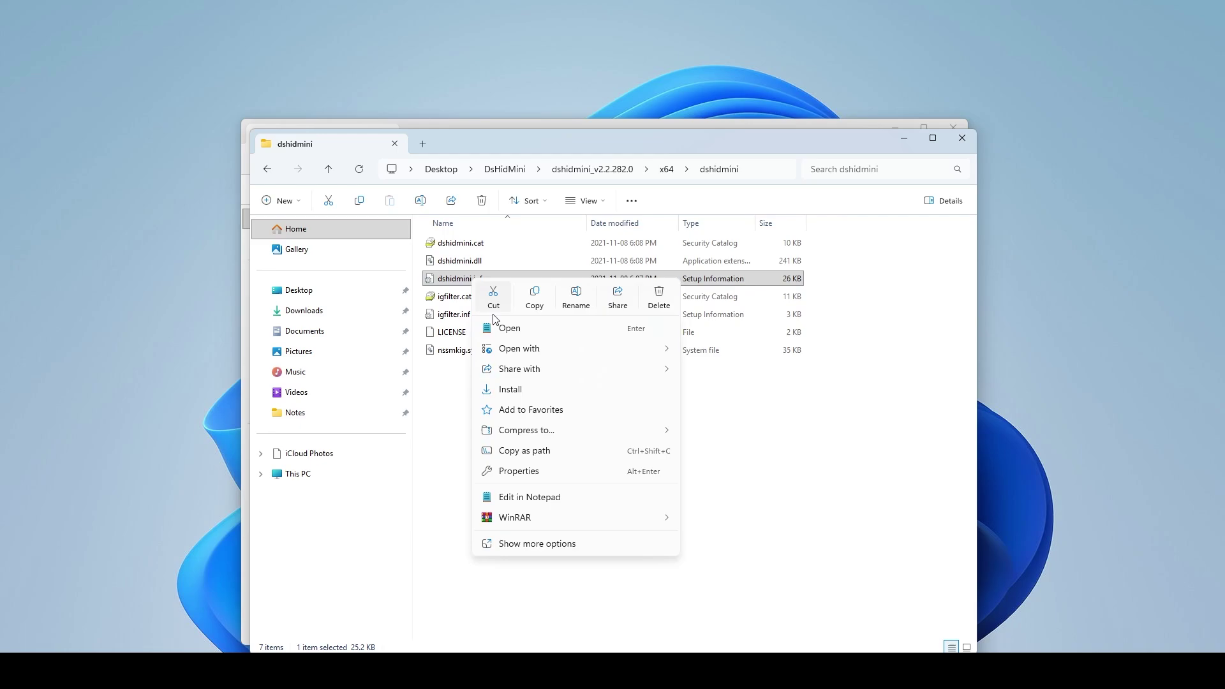
left_click(520, 394)
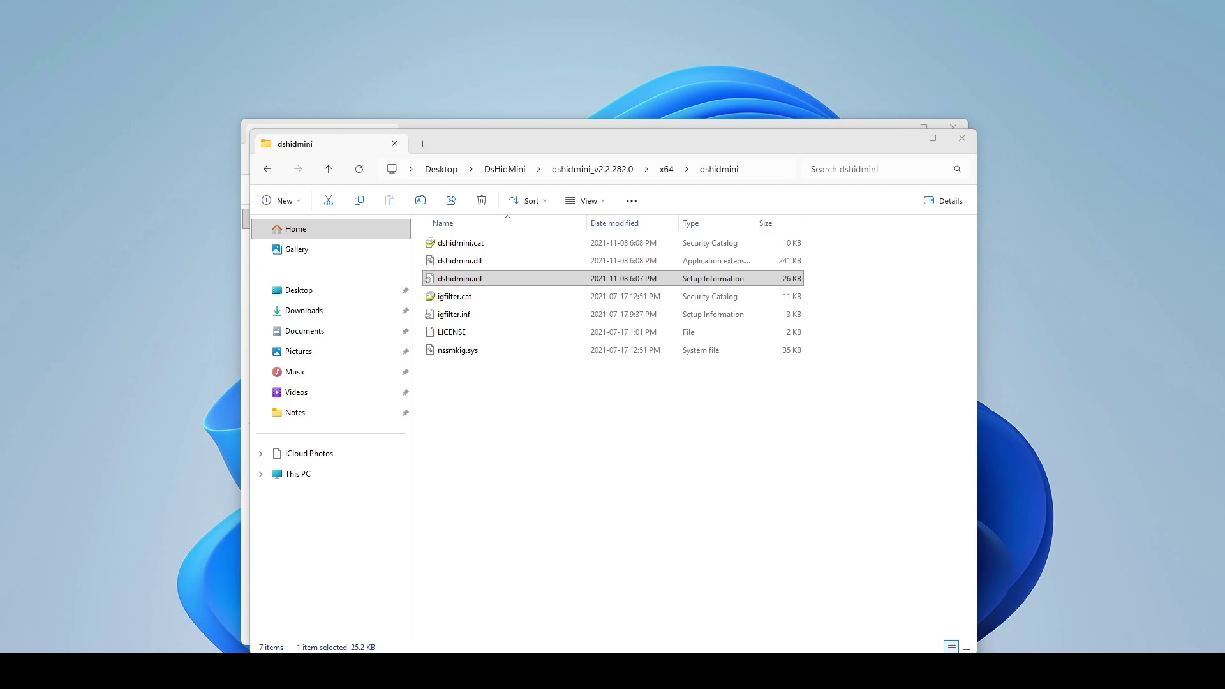
left_click_drag(905, 259, 599, 288)
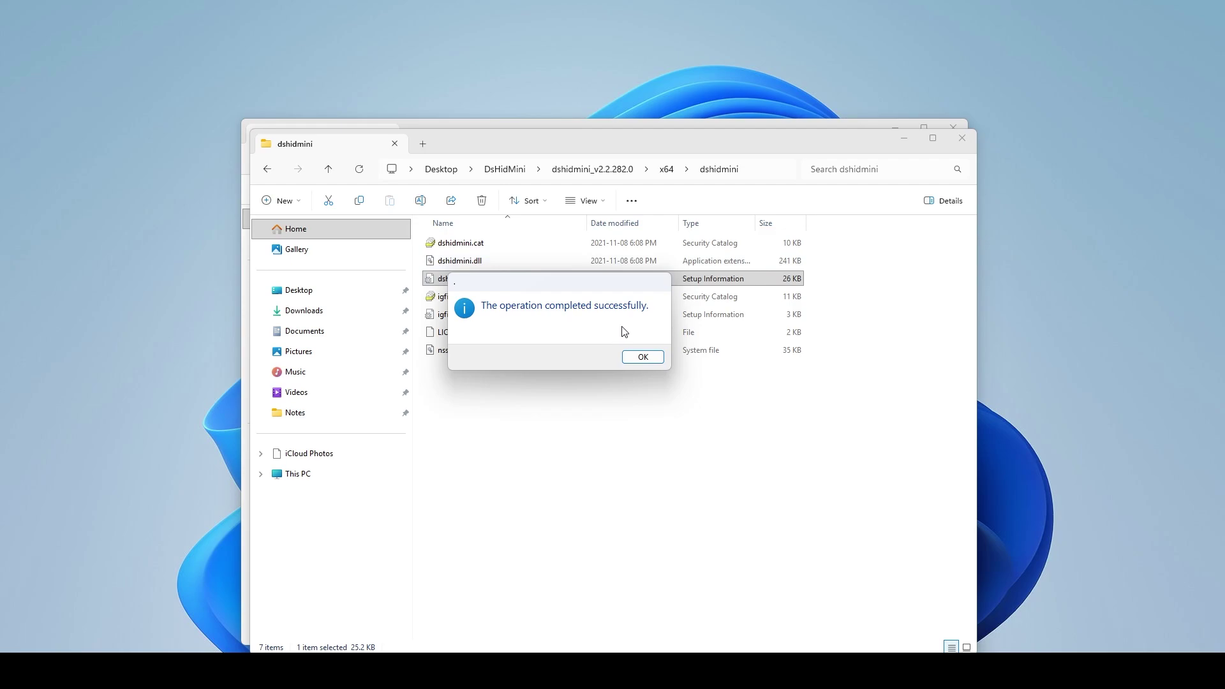
left_click(649, 358)
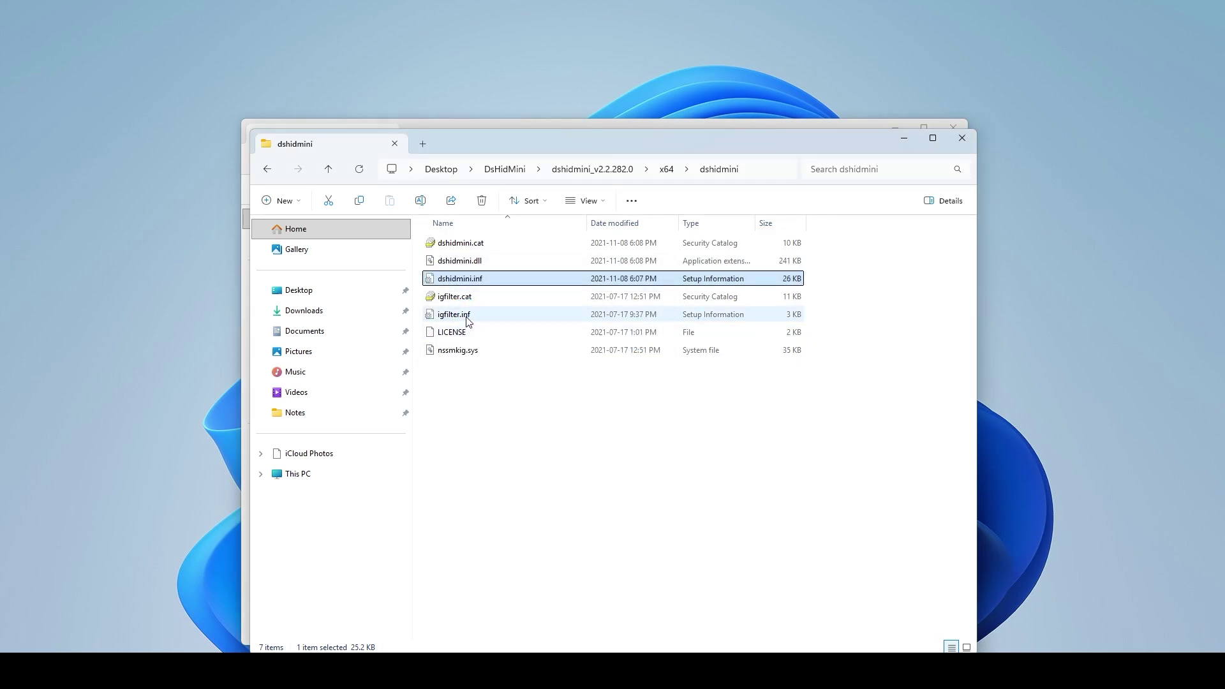
Install igfilter.inf as well and acknowledge its success message.
left_click(466, 316)
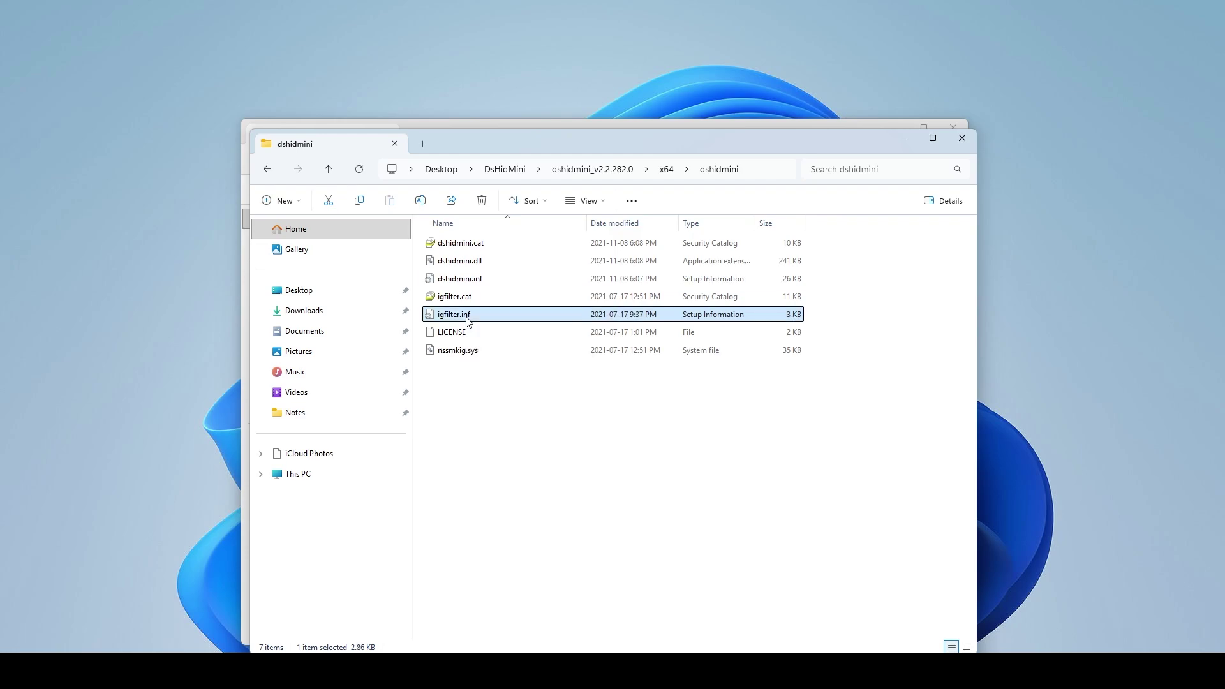
right_click(468, 319)
left_click(524, 434)
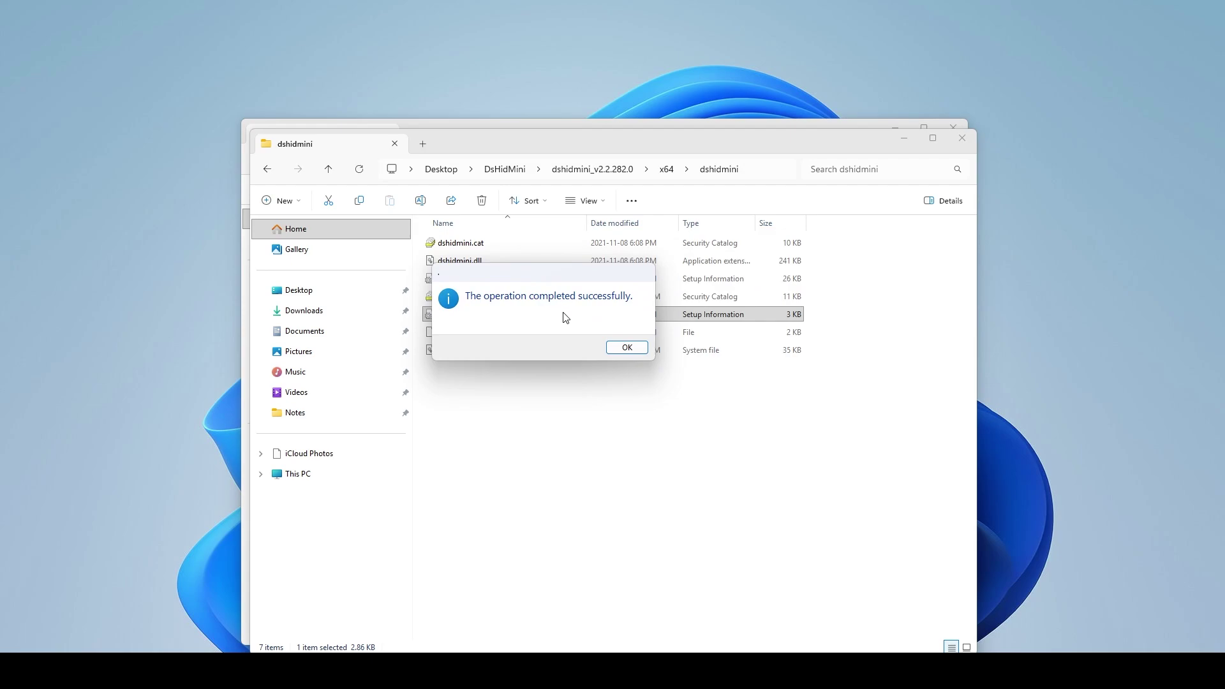
left_click(627, 347)
Return to the dshidmini_v2.2.282.0 folder and launch DSHMC.exe to list the PS3 controller.
left_click(532, 395)
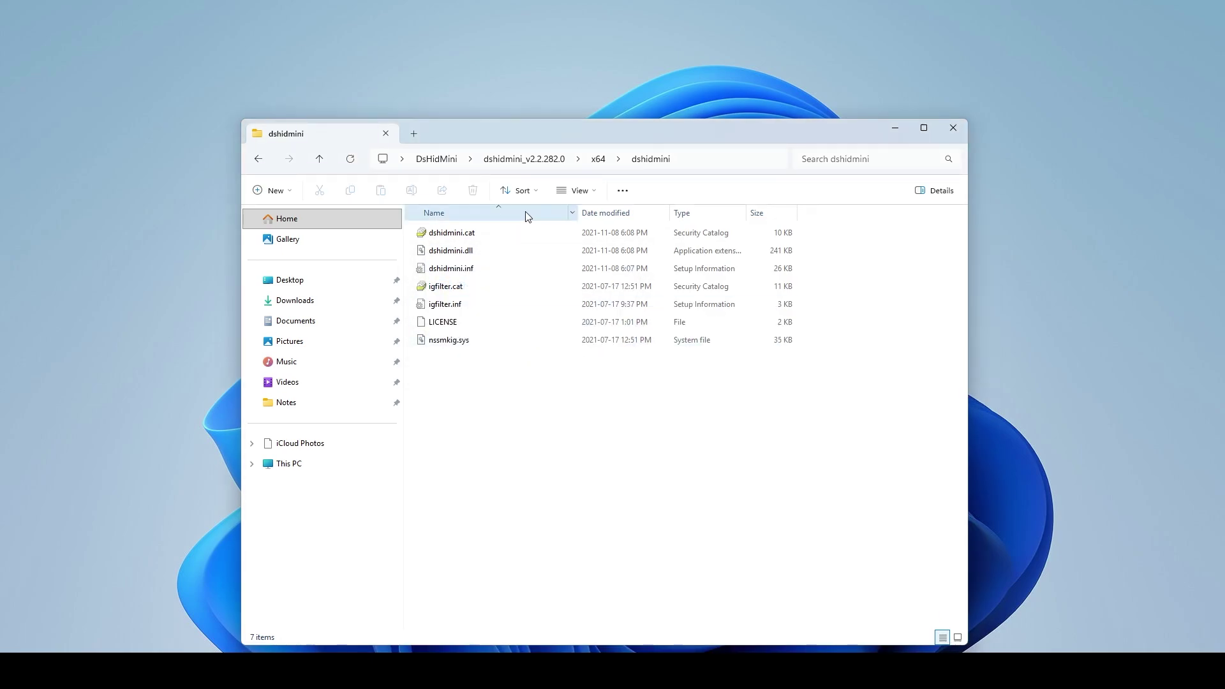
left_click(509, 159)
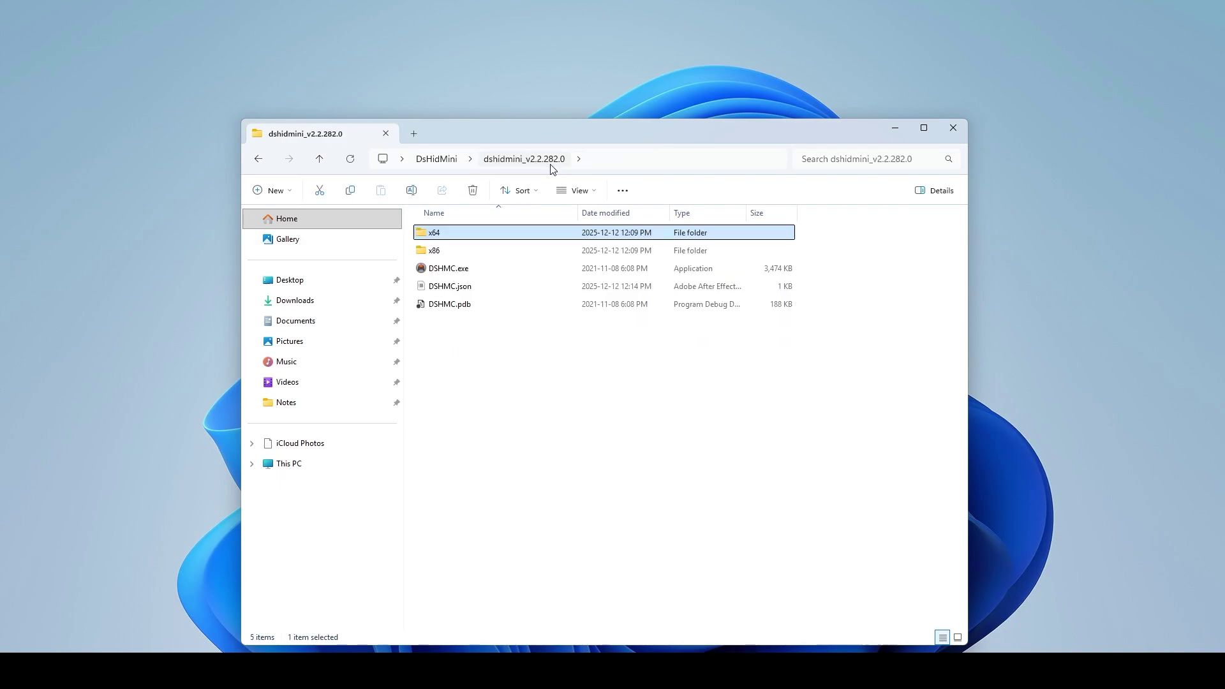
double_click(469, 273)
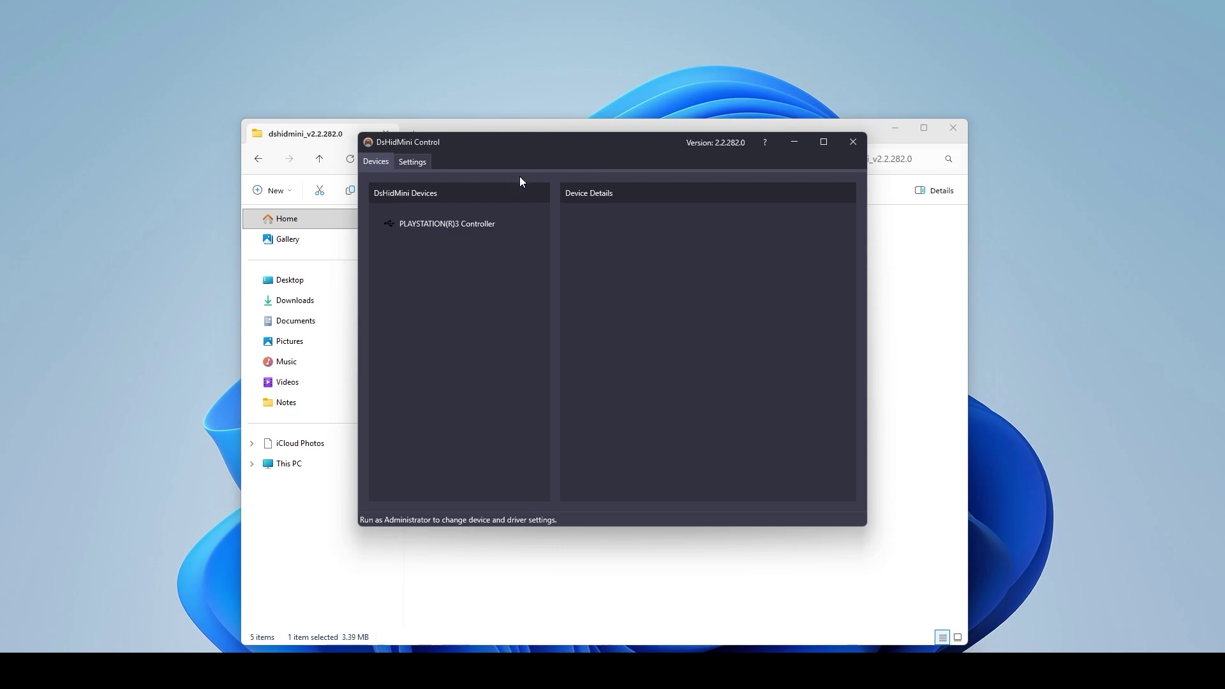
Close DsHidMini Control and relaunch DSHMC.exe with Run as administrator.
left_click(485, 220)
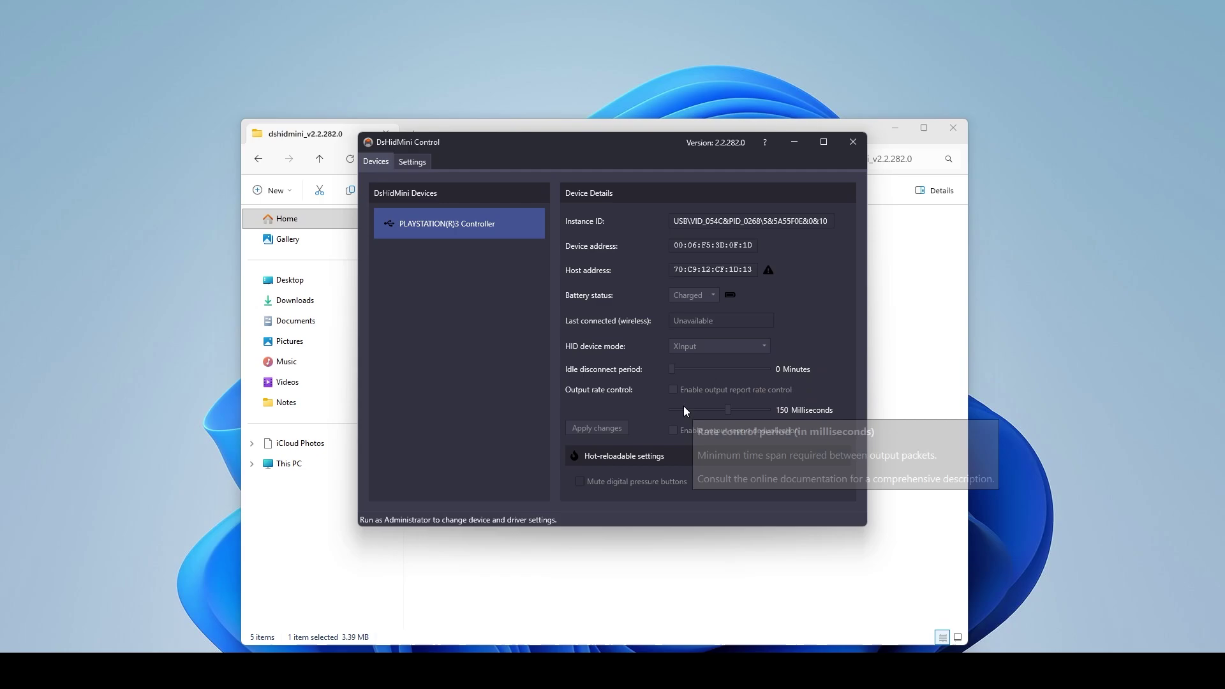
mouse_move(769, 345)
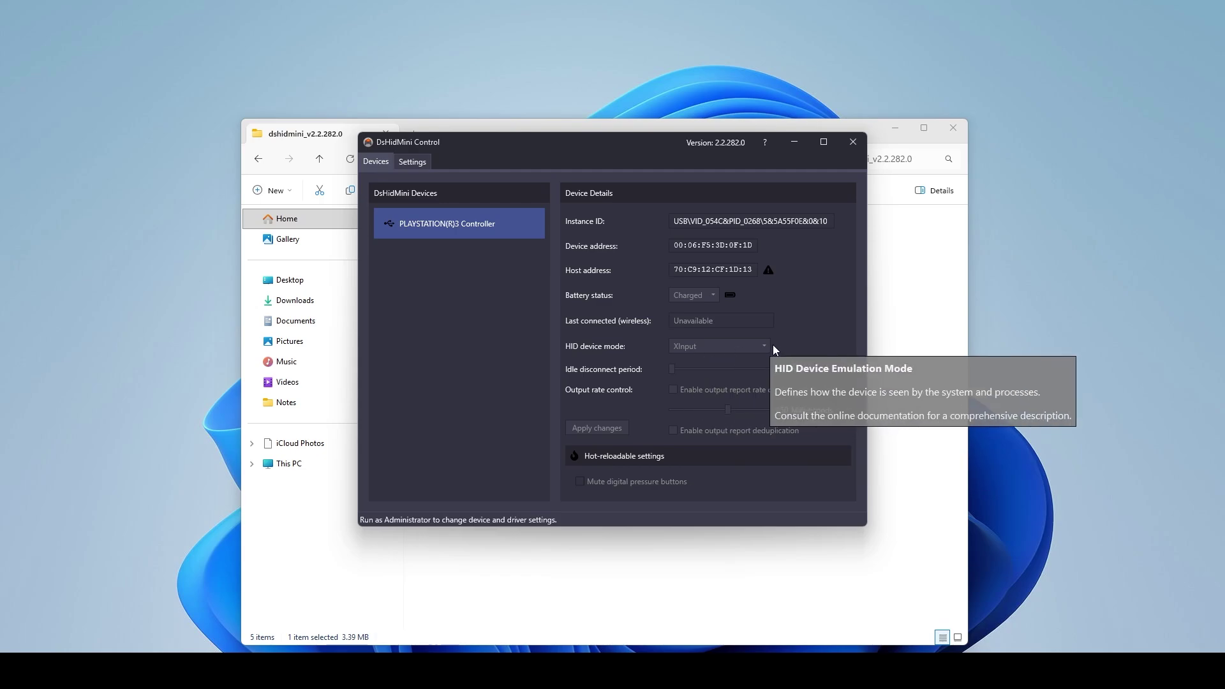
left_click(854, 141)
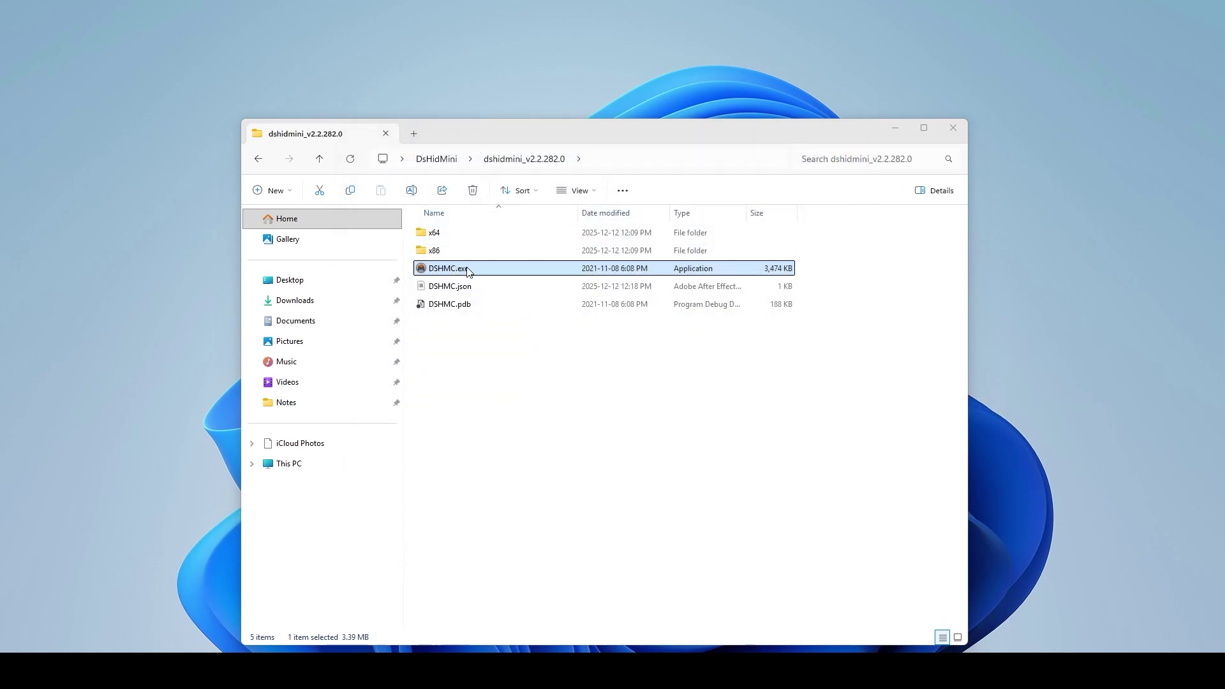
right_click(481, 270)
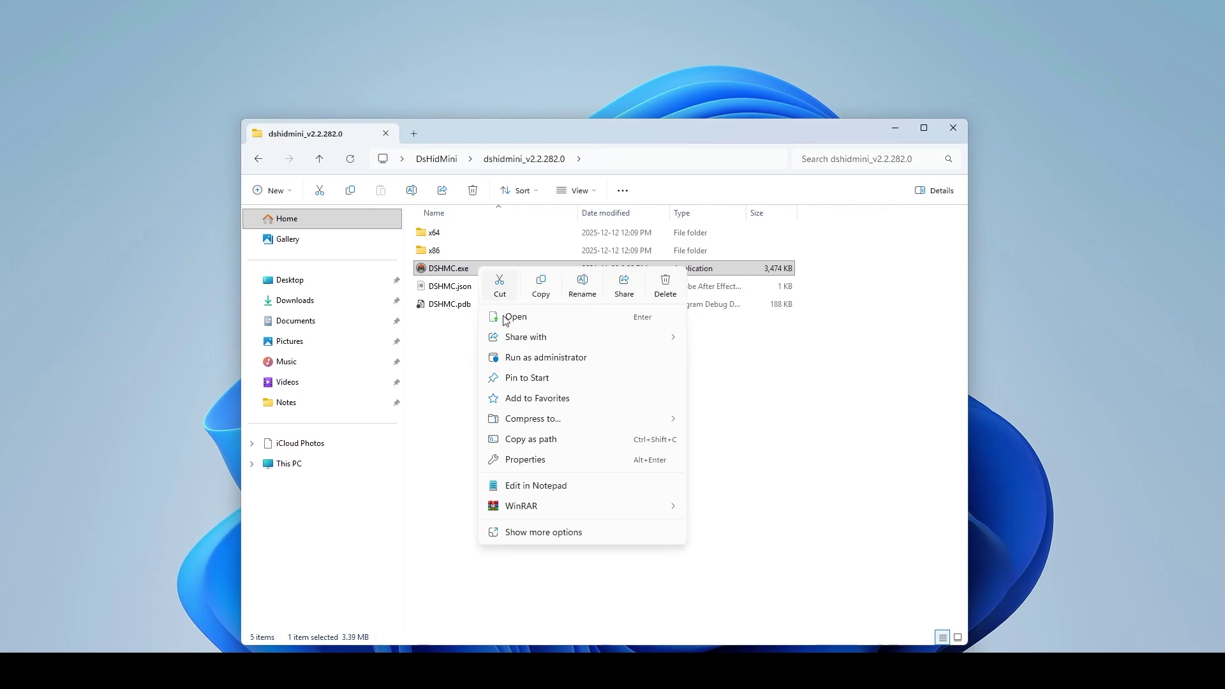
left_click(523, 359)
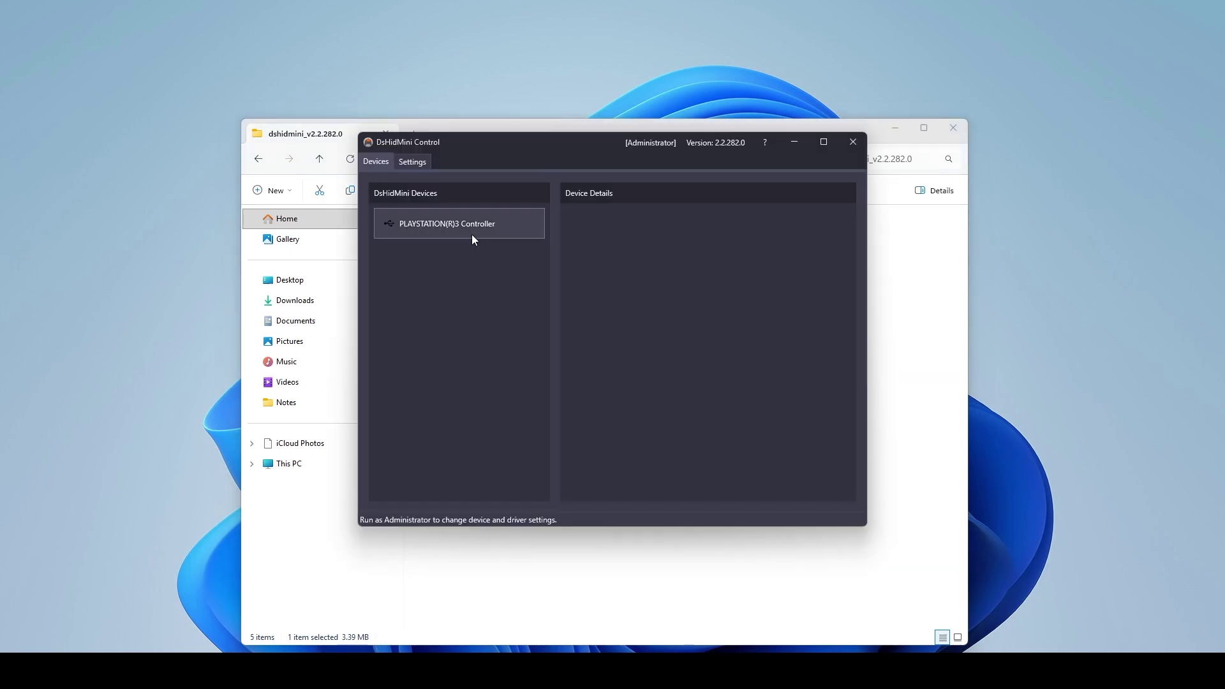
Select the PS3 controller, keep its HID device mode on XInput, then check Settings and return to Devices.
mouse_move(465, 224)
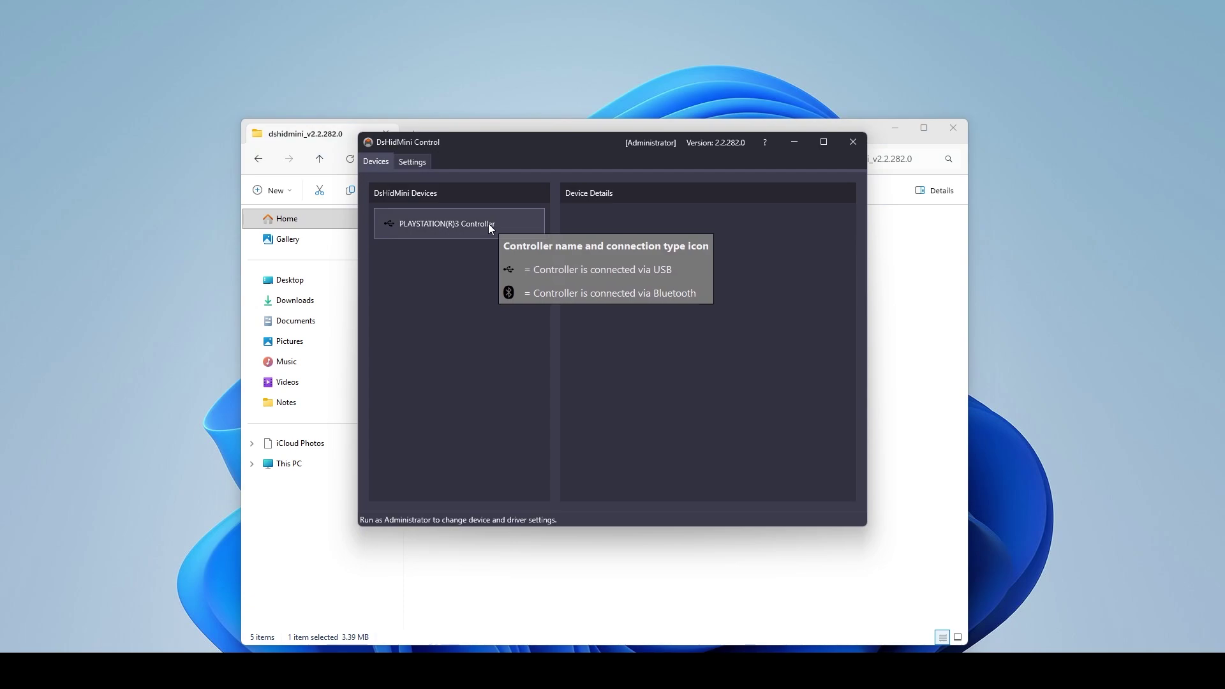
left_click(489, 225)
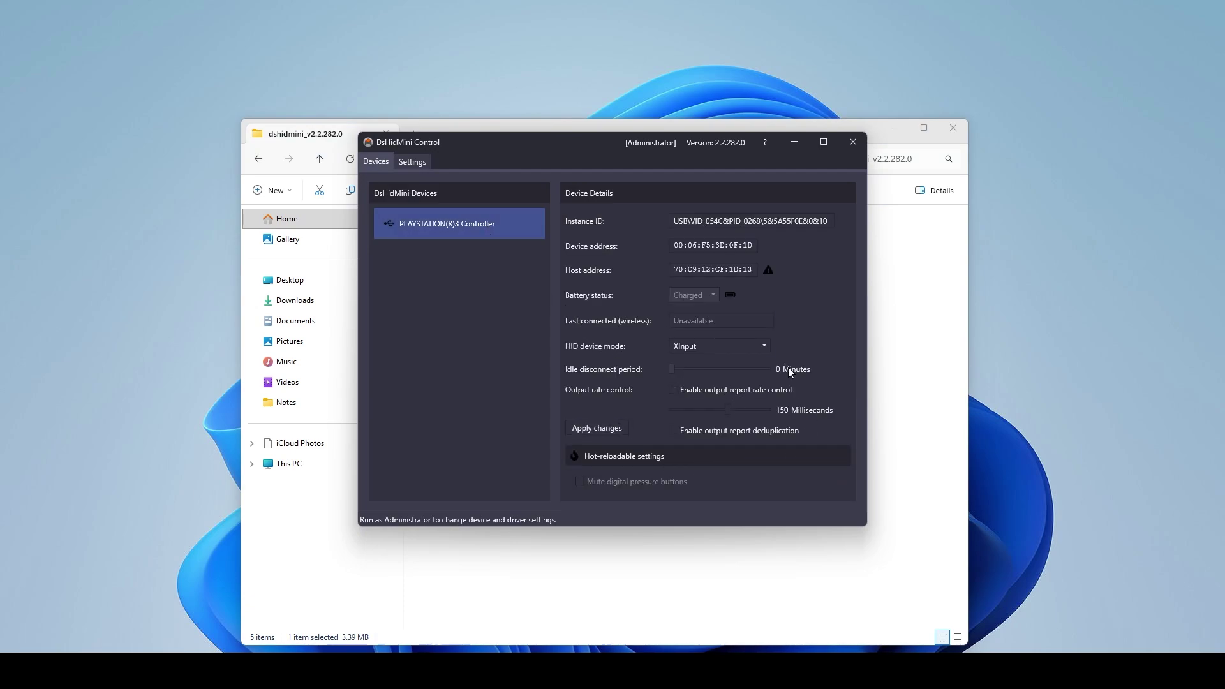
mouse_move(733, 345)
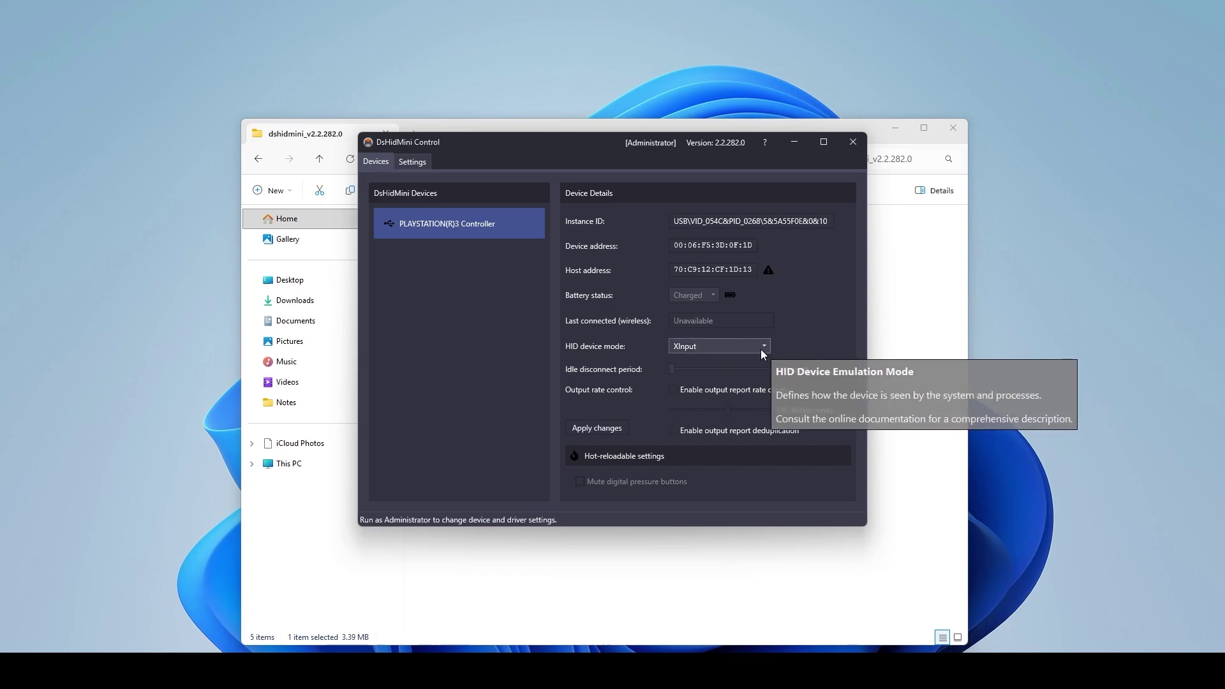
left_click(764, 351)
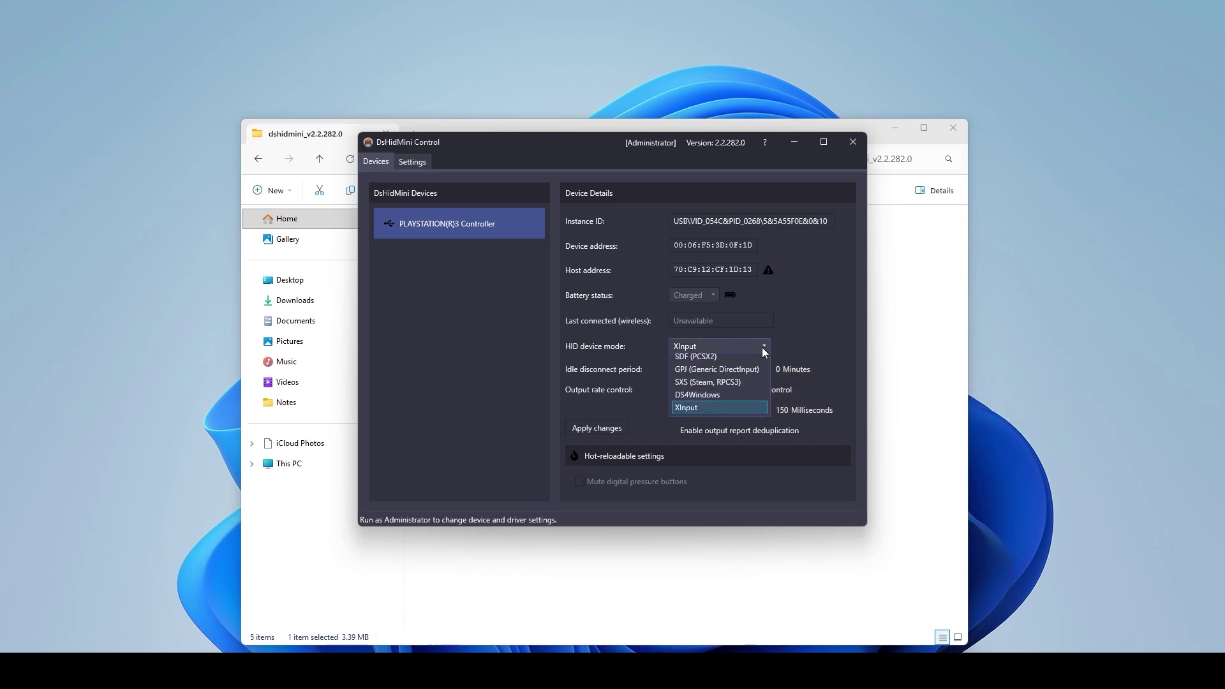
left_click(764, 350)
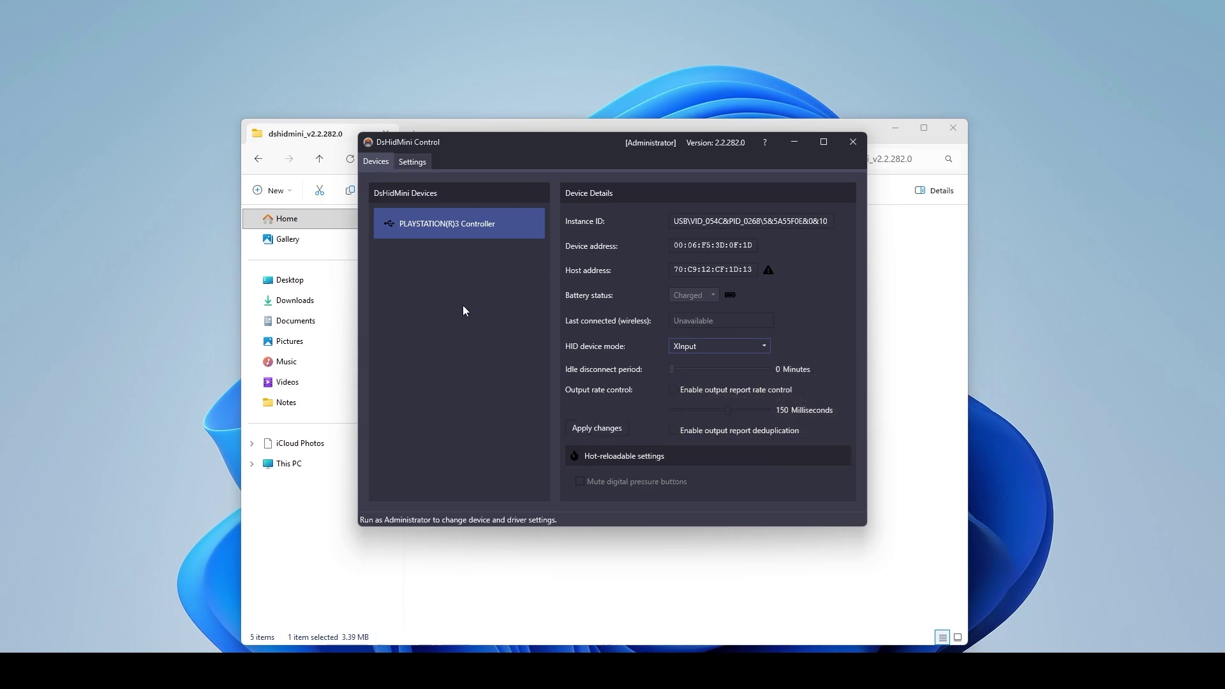
left_click(413, 161)
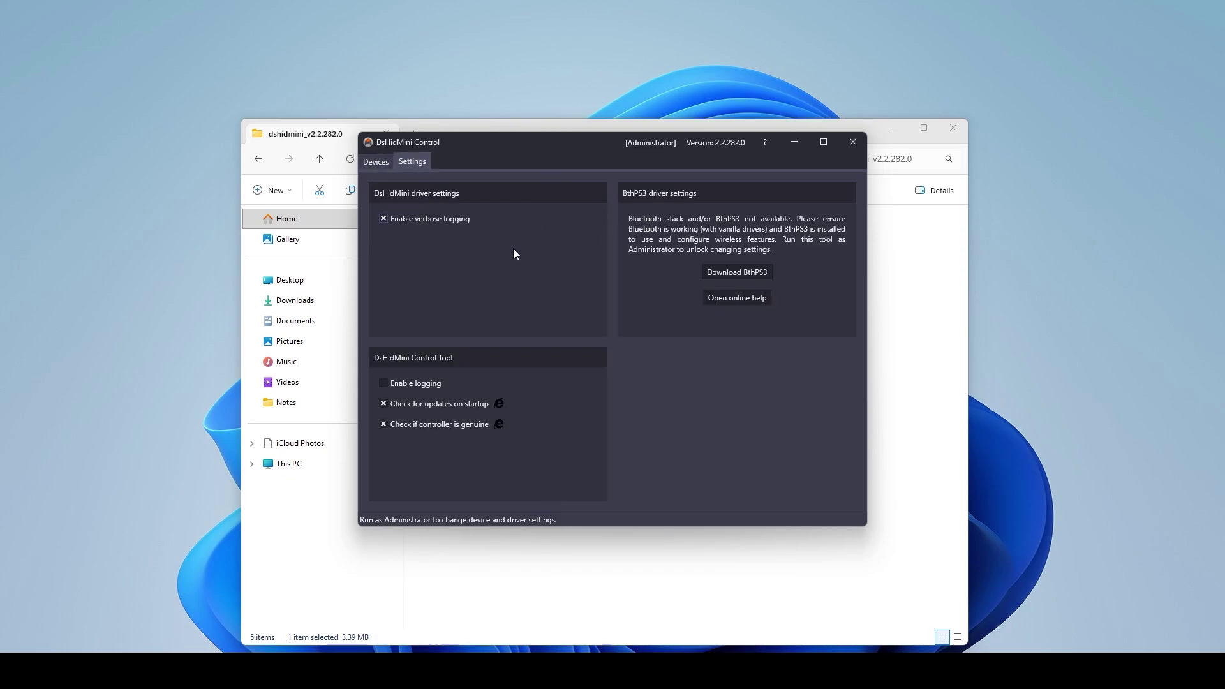
left_click(376, 162)
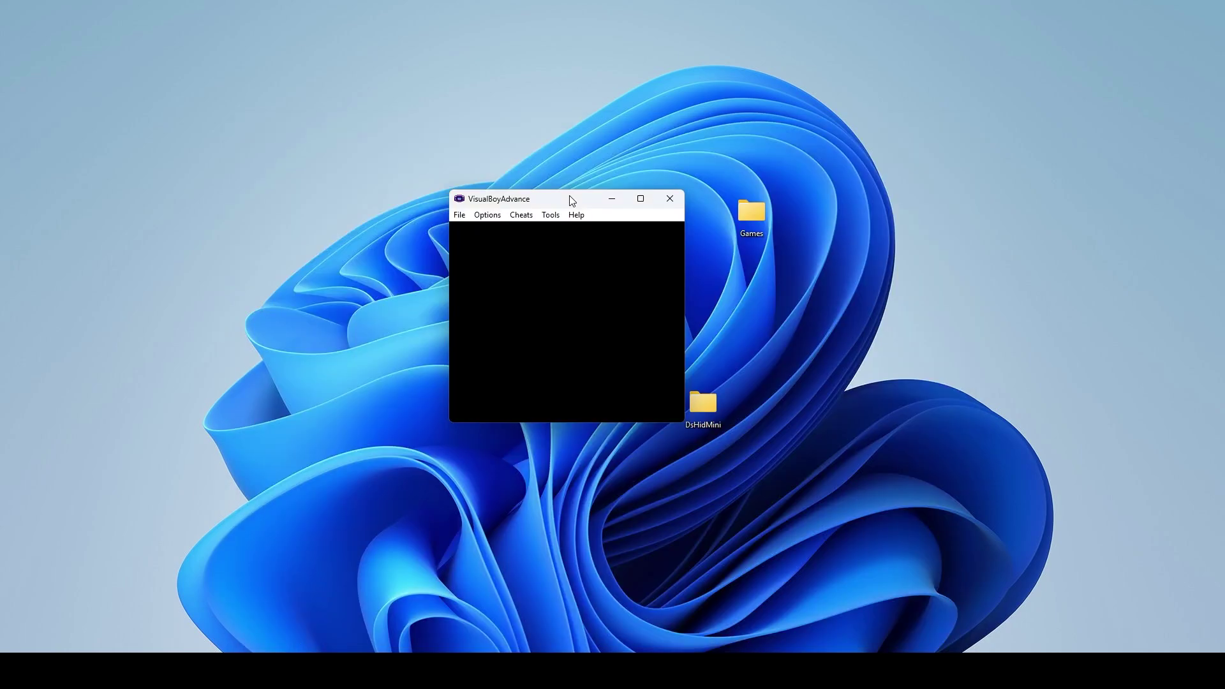
Open Options > Joypad > Configure > 1 and step through the Joy 1 hat-switch direction mappings.
left_click(488, 215)
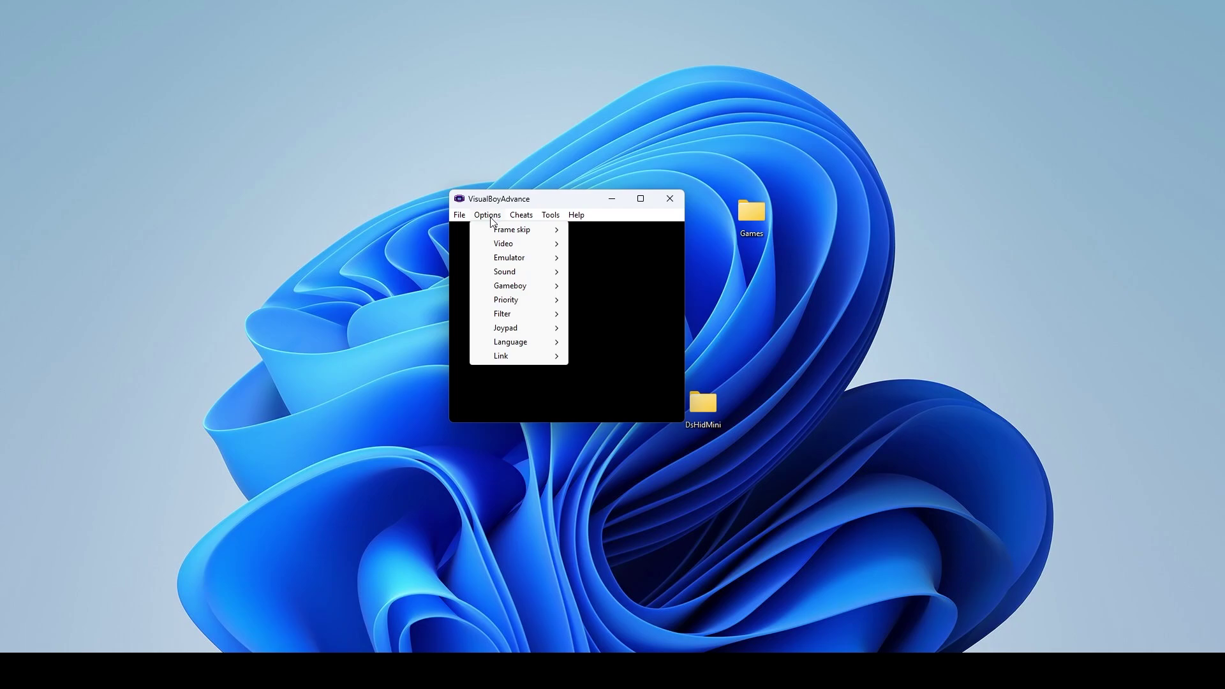
mouse_move(519, 329)
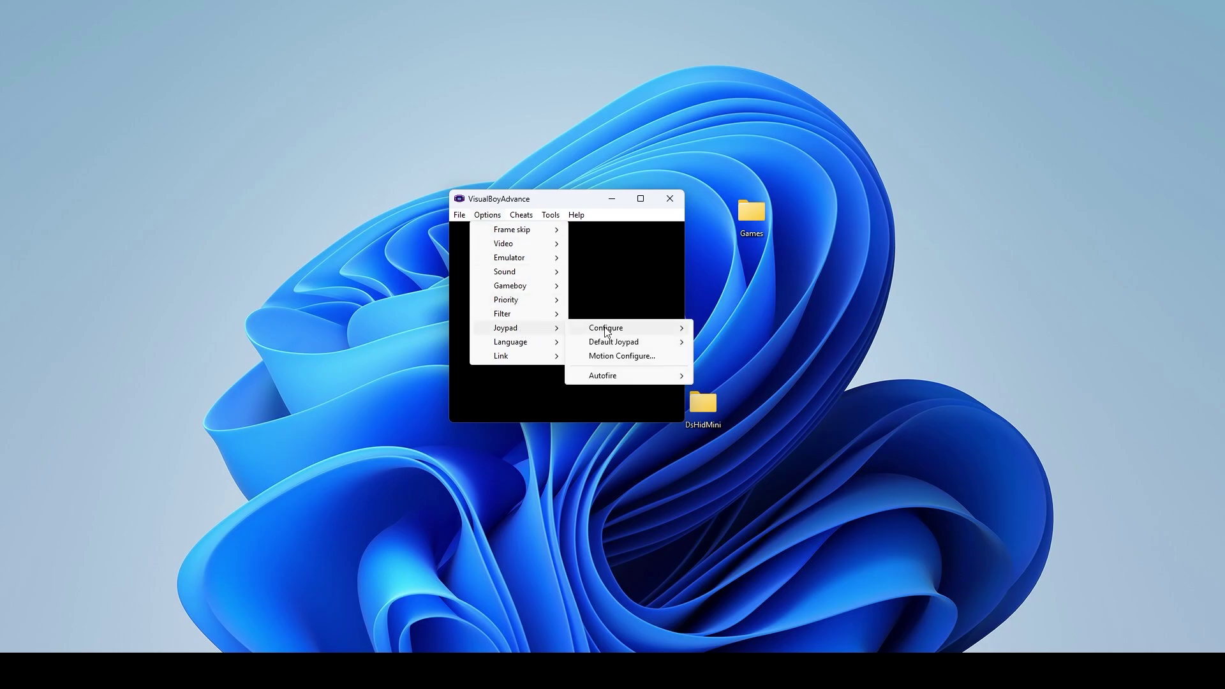
mouse_move(609, 329)
left_click(731, 330)
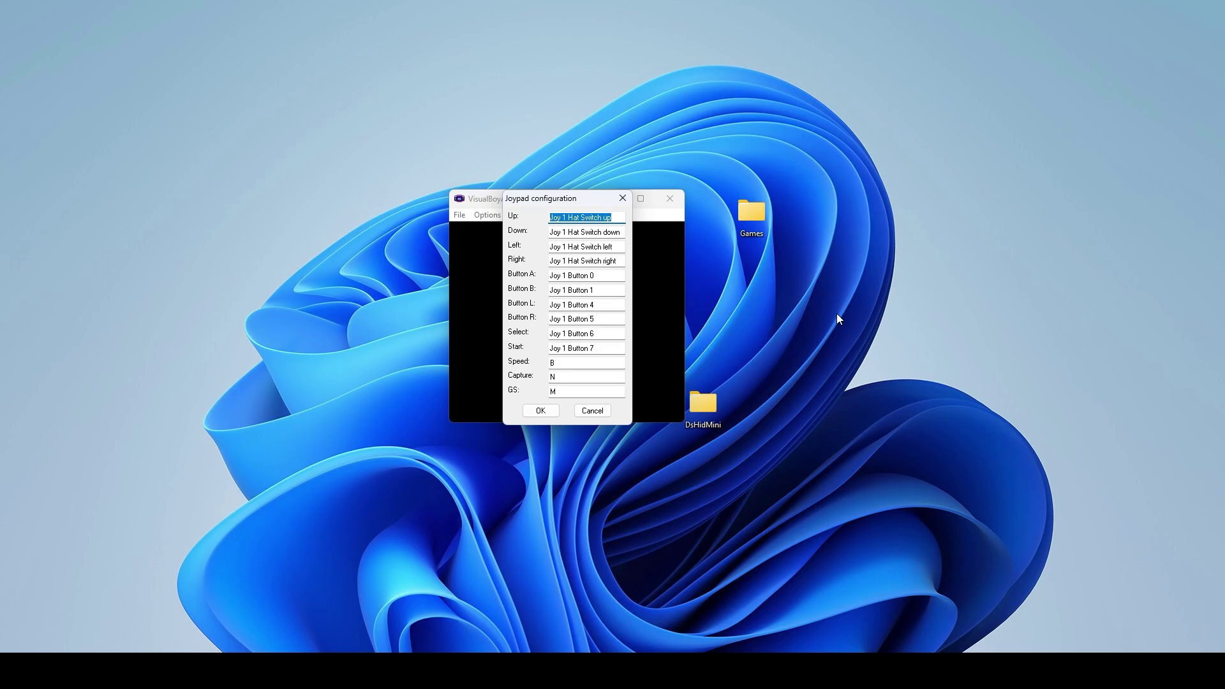
key("Tab")
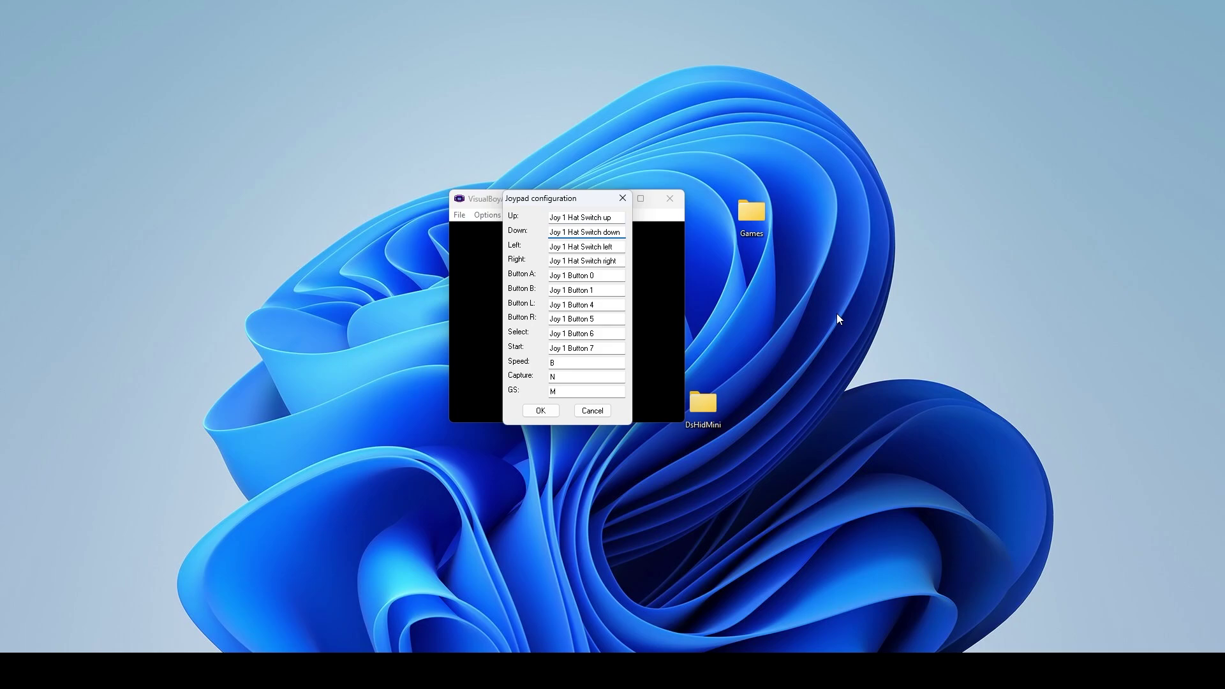
key("Tab")
key("Tab")
key("Tab")
key("Tab")
key("Tab")
key("Tab")
key("Tab")
key("Tab")
Save the joypad mapping and load the Pokémon Game Boy ROM through File > Open.
left_click(541, 411)
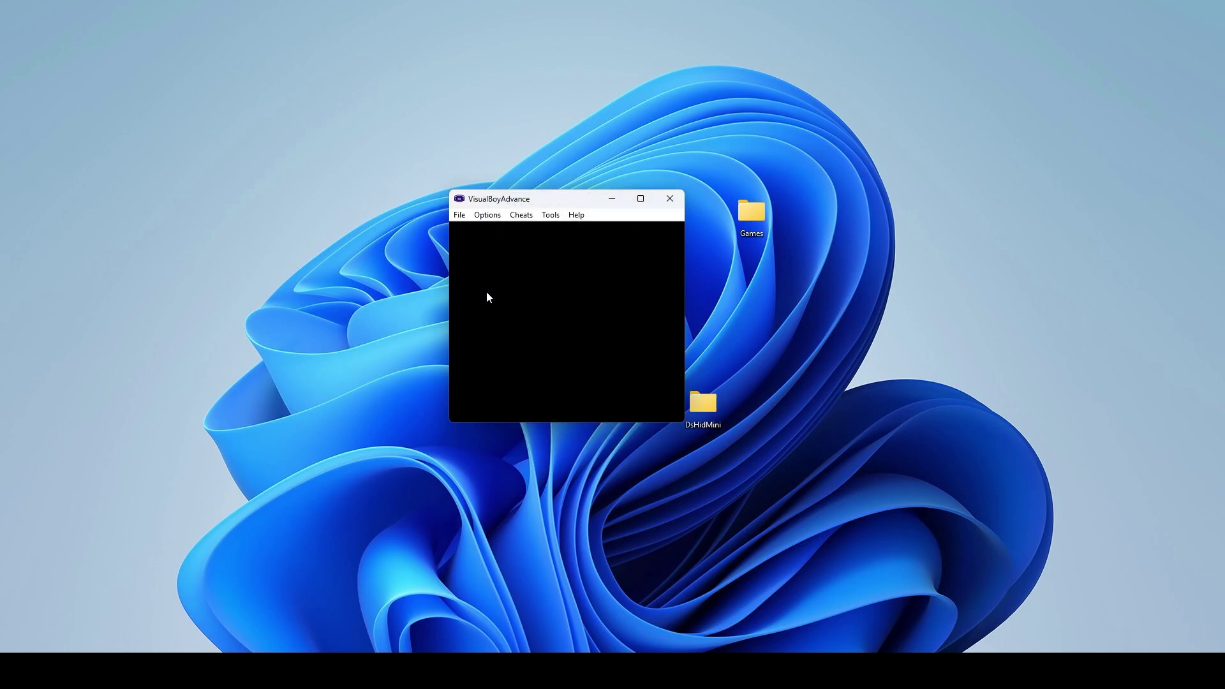
left_click(459, 215)
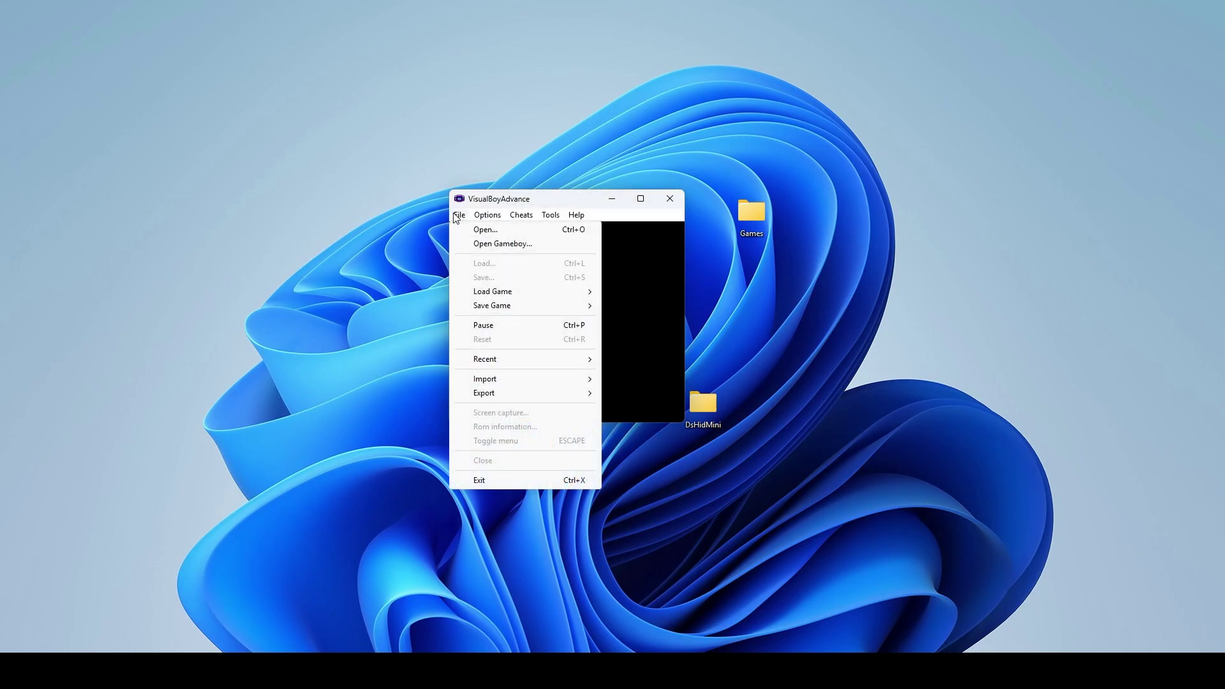
left_click(639, 360)
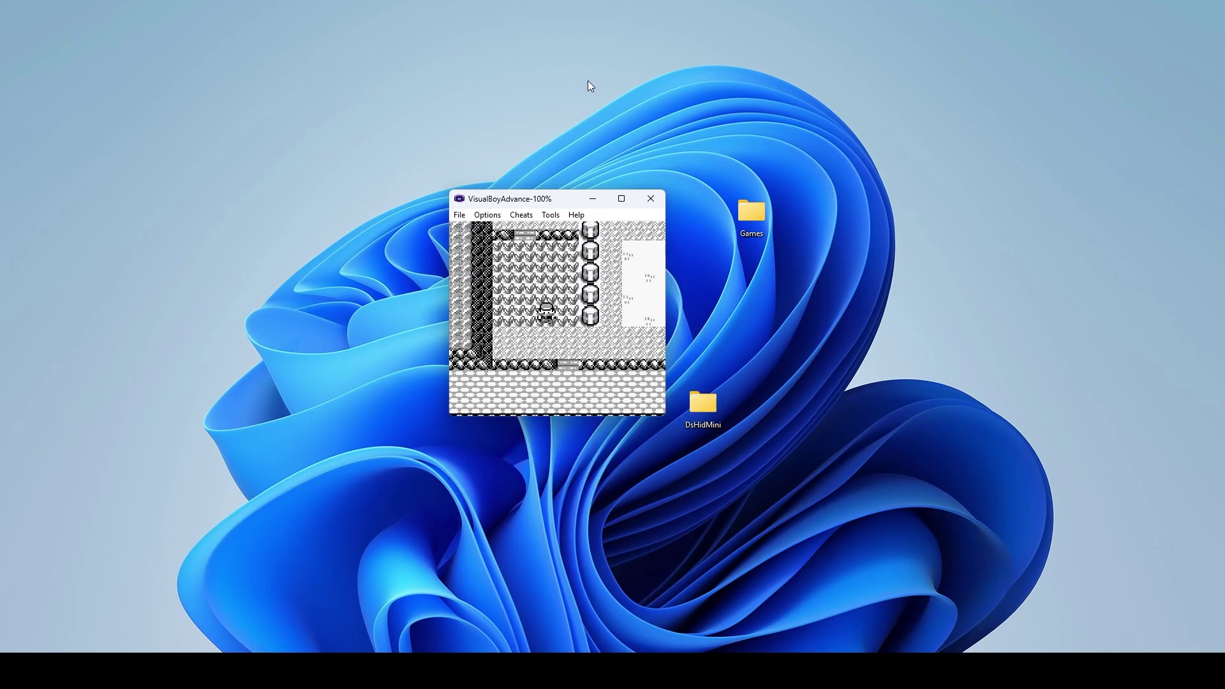
Walk the character right, up, left and down using the controller's D-pad.
key("Right")
key("Right")
key("Right")
key("Right")
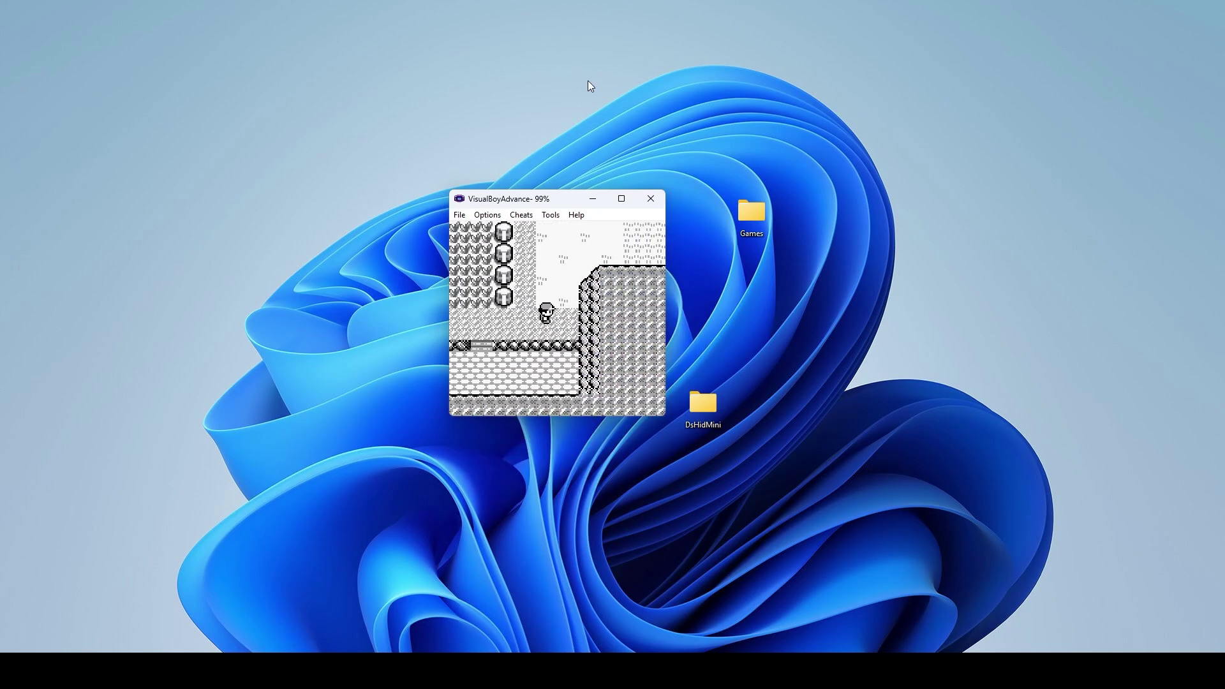
key("Up")
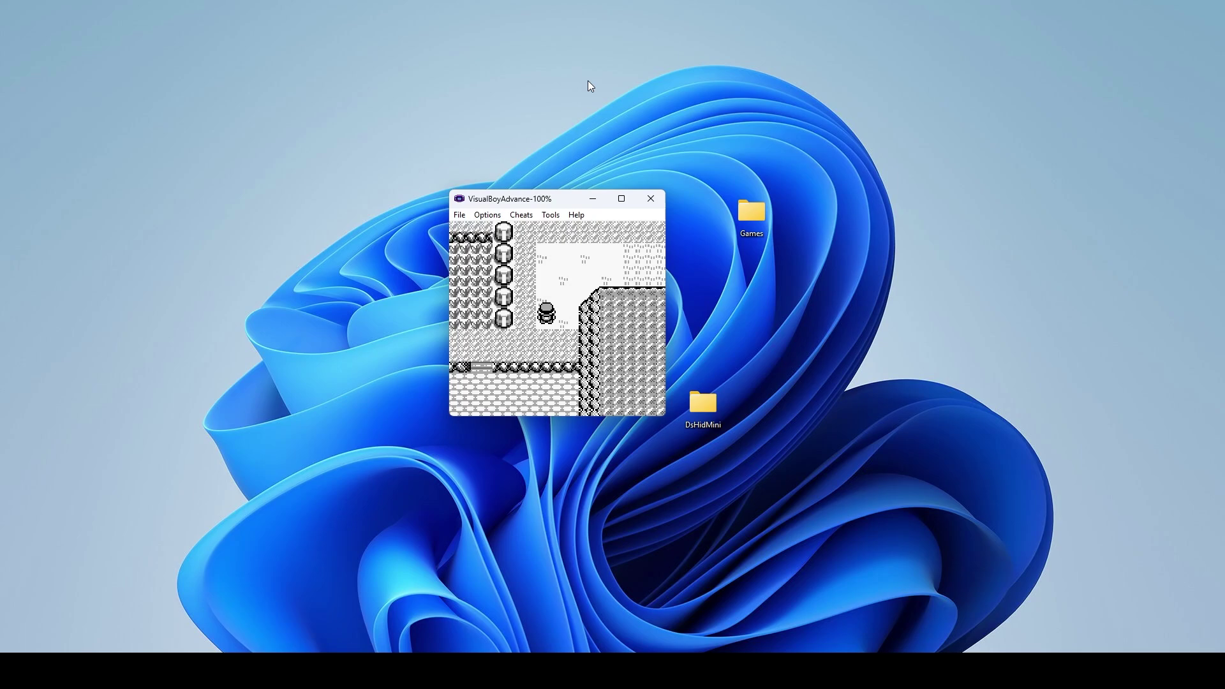
key("Up")
key("Left")
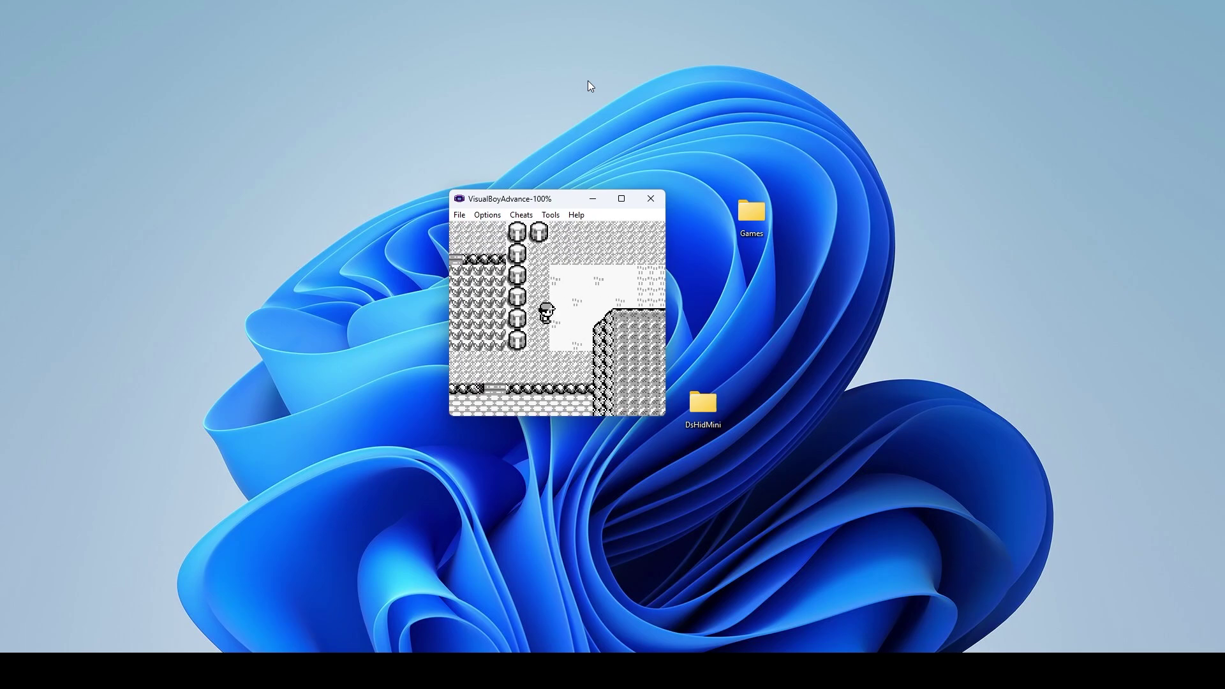
key("Right")
key("Right")
key("Up")
key("Up")
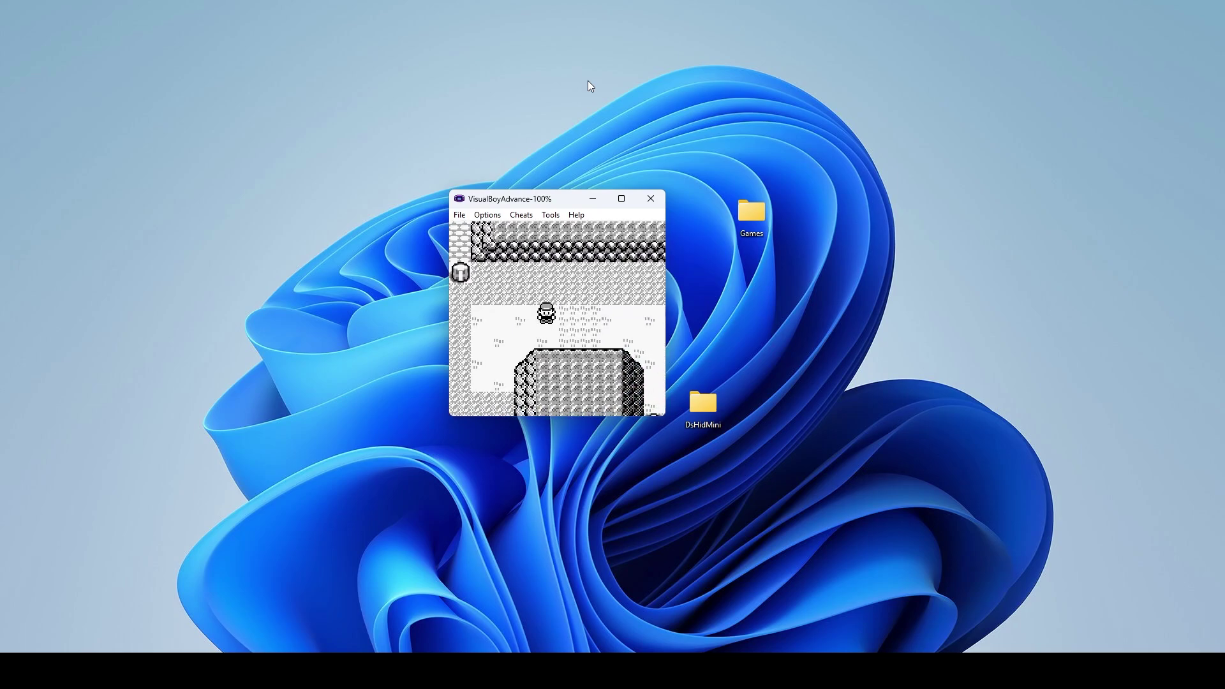
key("Down")
key("Left")
Open the in-game start menu, view the POKéMON party screen, then back out to the menu.
key("Return")
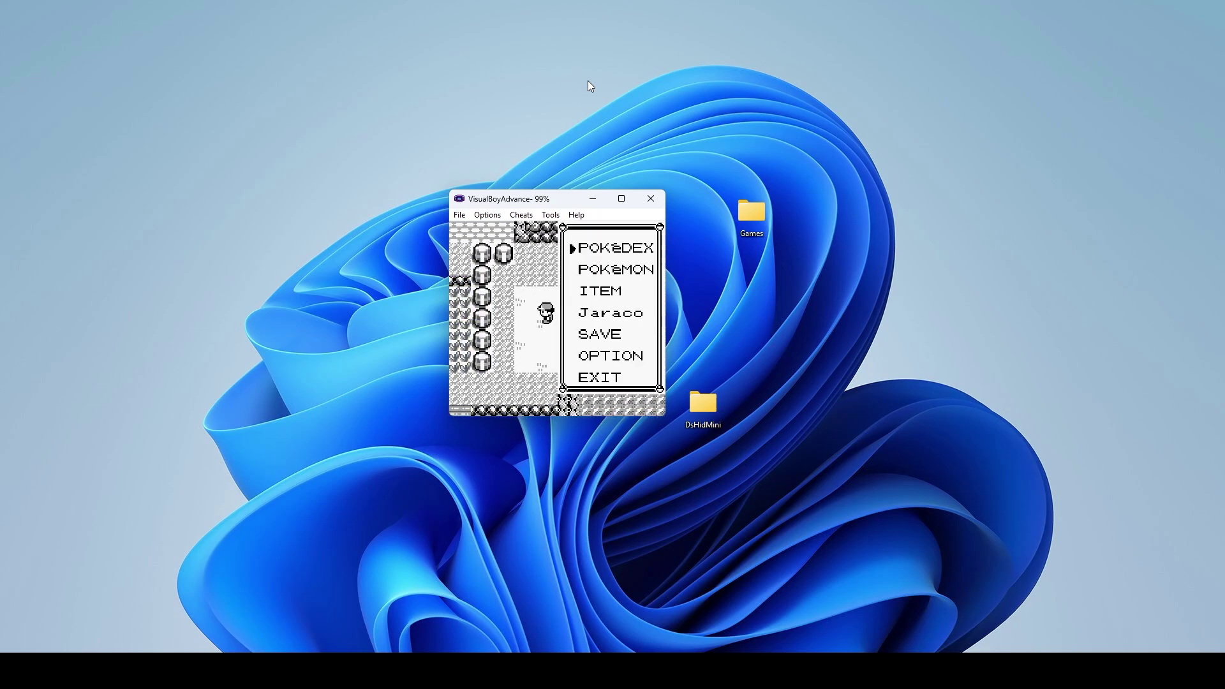
key("Down")
key("z")
key("x")
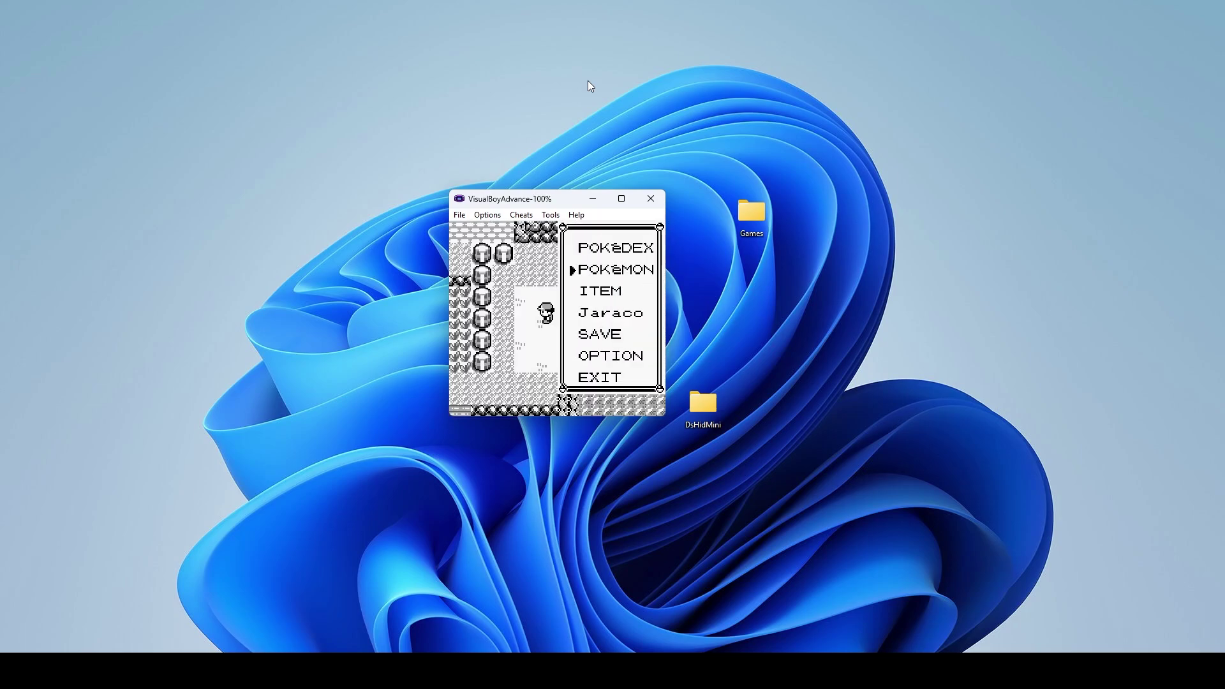